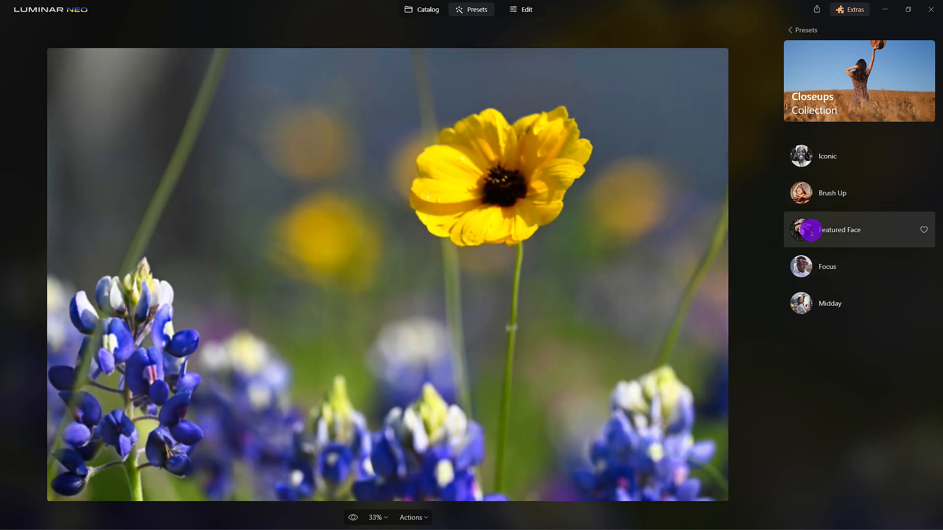
Step: Apply the Brush Up preset from the Closeups collection and compare the flower photo before and after
left_click(811, 200)
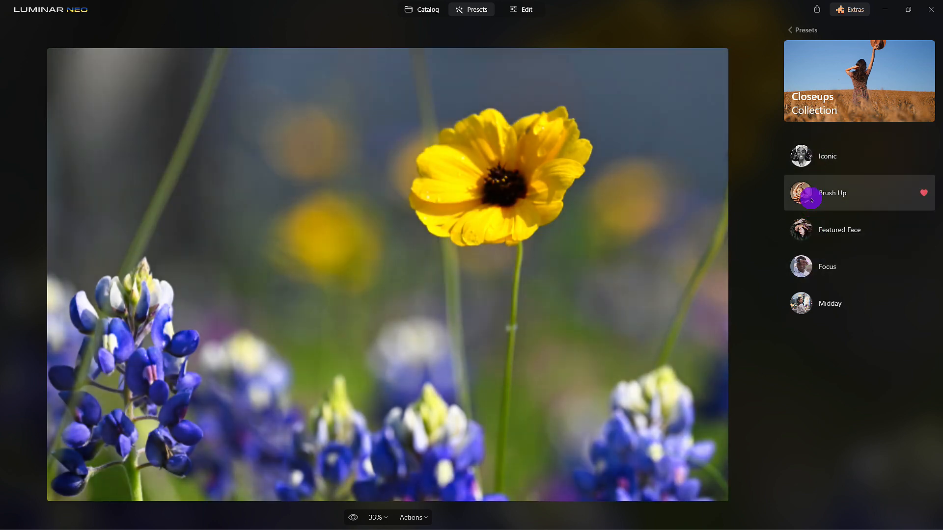
left_click(811, 200)
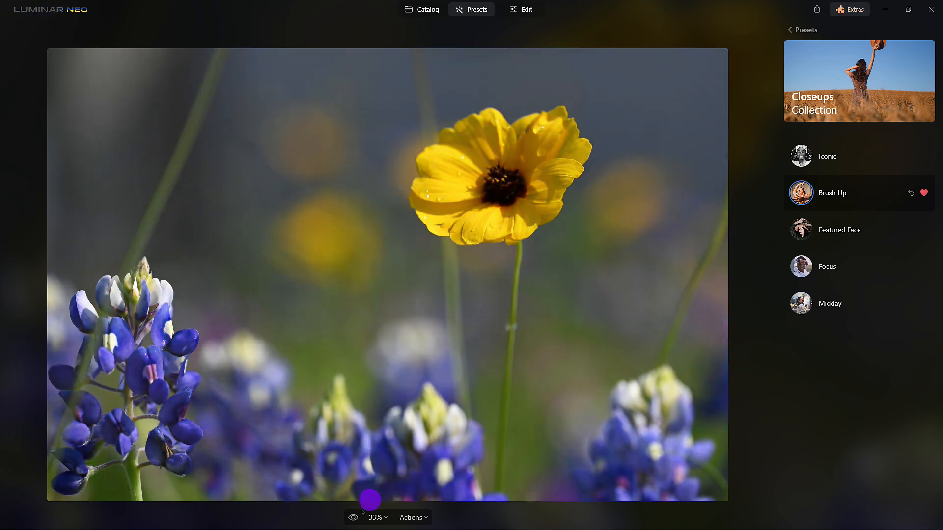
left_click(353, 518)
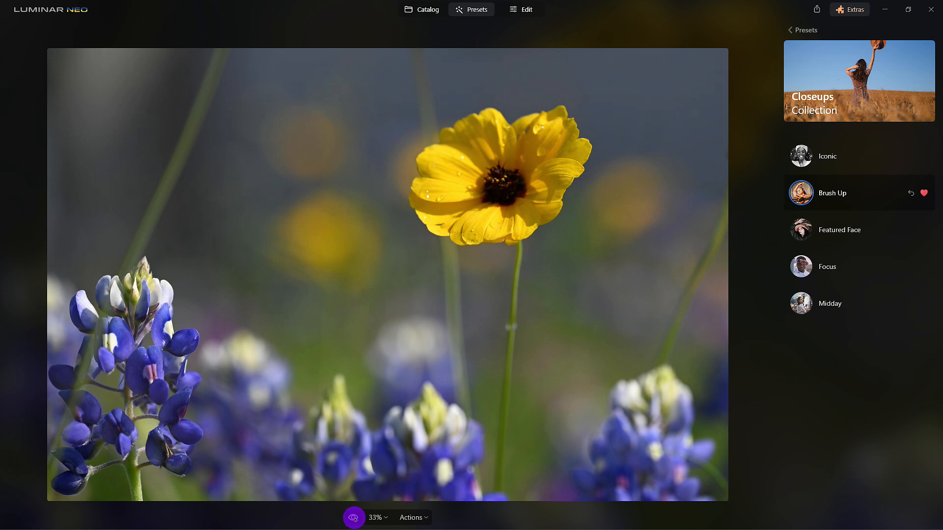
scroll(426, 237, "up", 2)
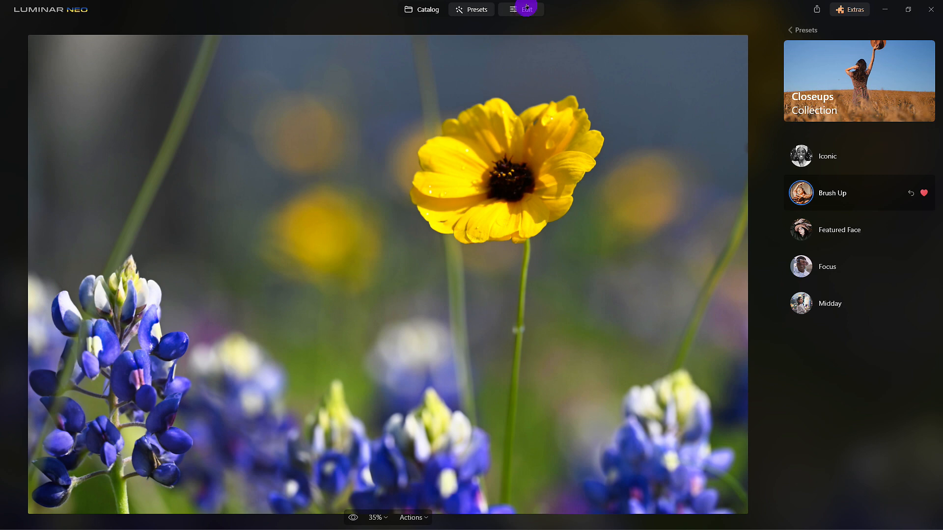
Step: Add the Bokeh-pack-14 image from the full My Images collection as a new layer over the flower photo
left_click(527, 8)
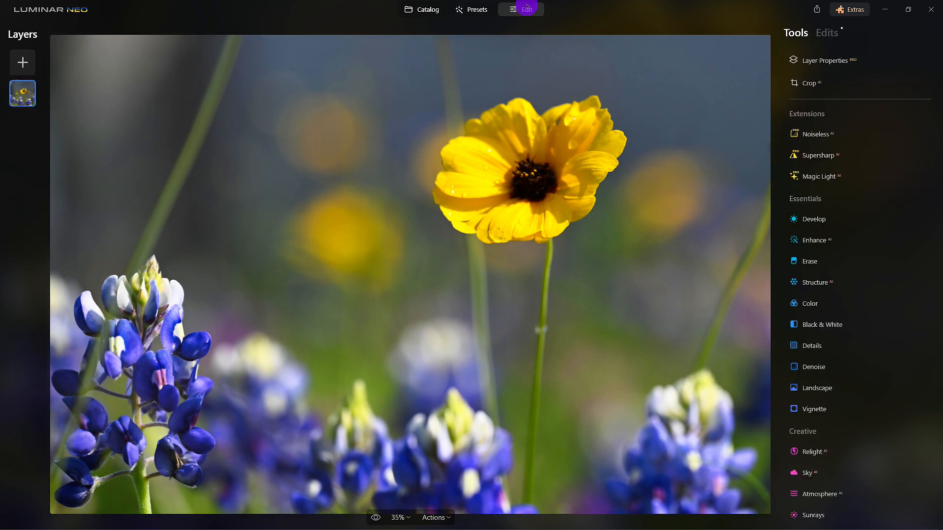
left_click(23, 62)
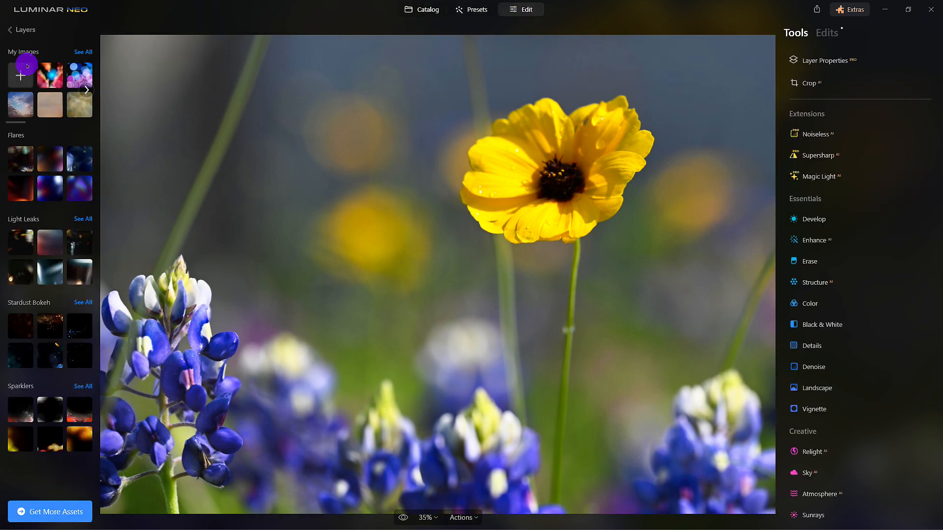
left_click(83, 52)
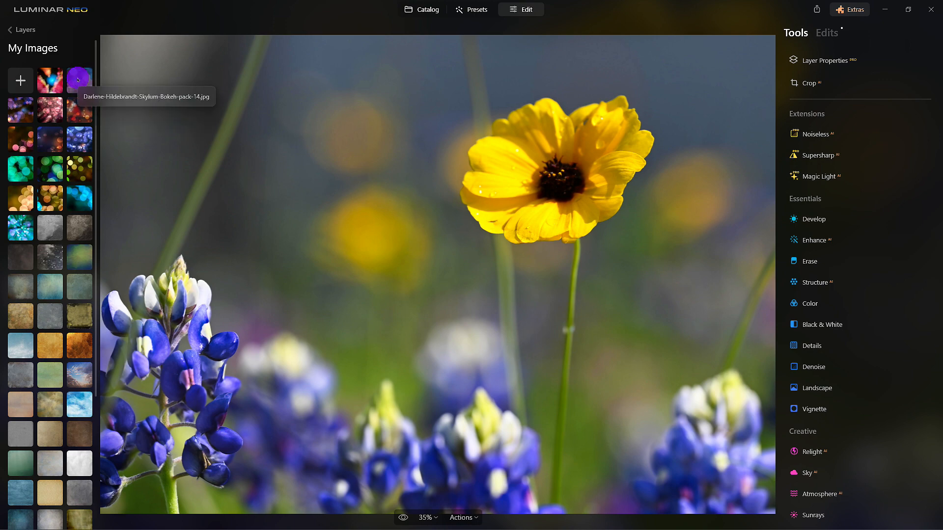
left_click(77, 80)
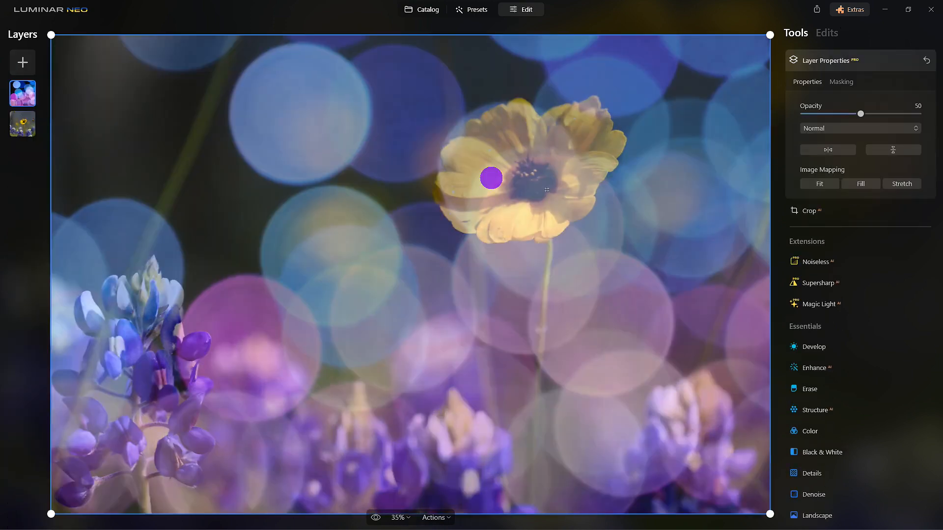
Step: Try Overlay on the bokeh layer, then set its blend mode to Soft Light and its opacity to 16
left_click(821, 185)
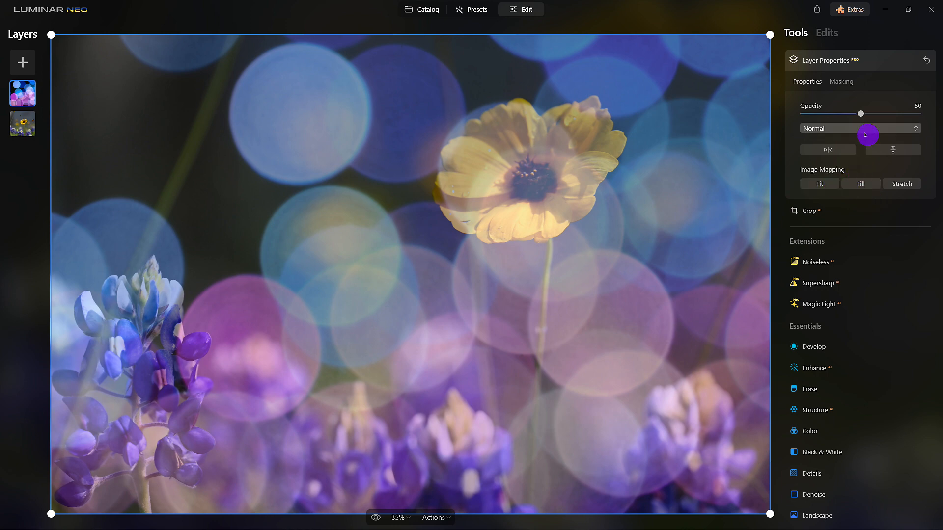
left_click(849, 130)
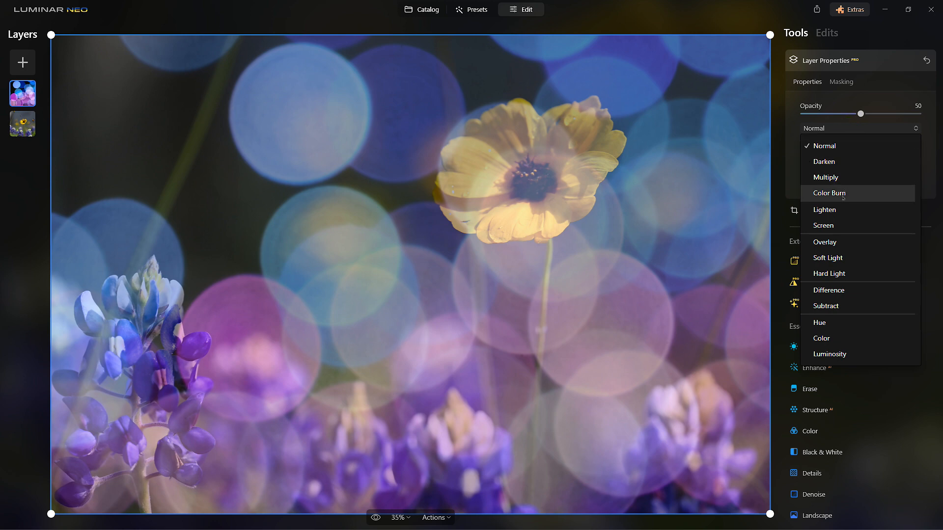
left_click(840, 244)
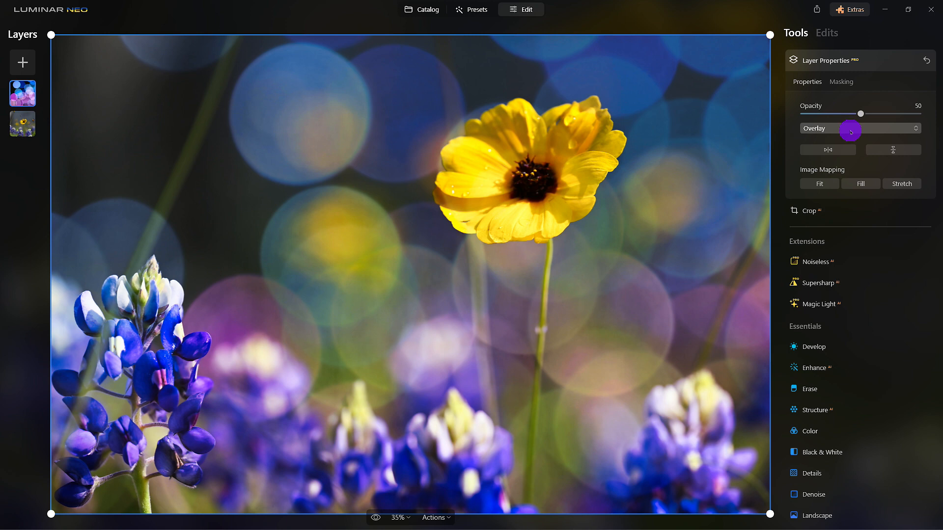
left_click(851, 131)
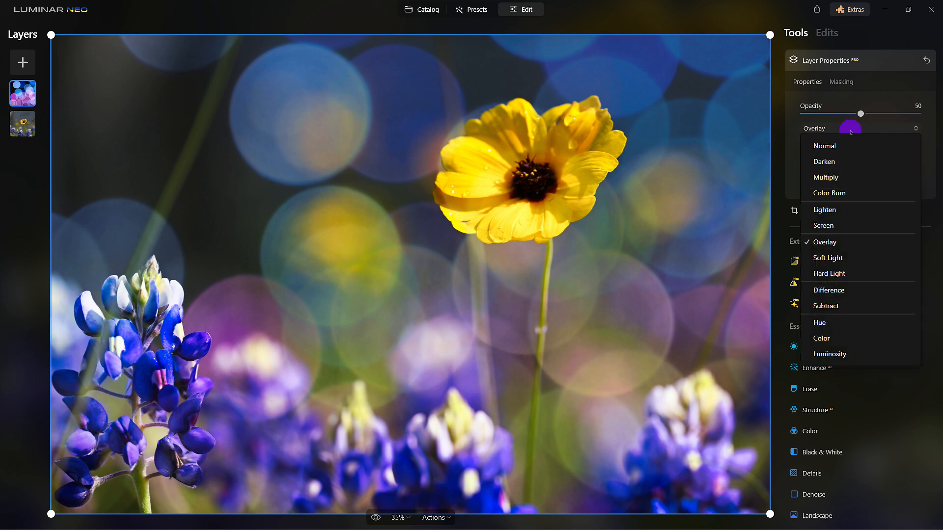
left_click(850, 259)
left_click(850, 261)
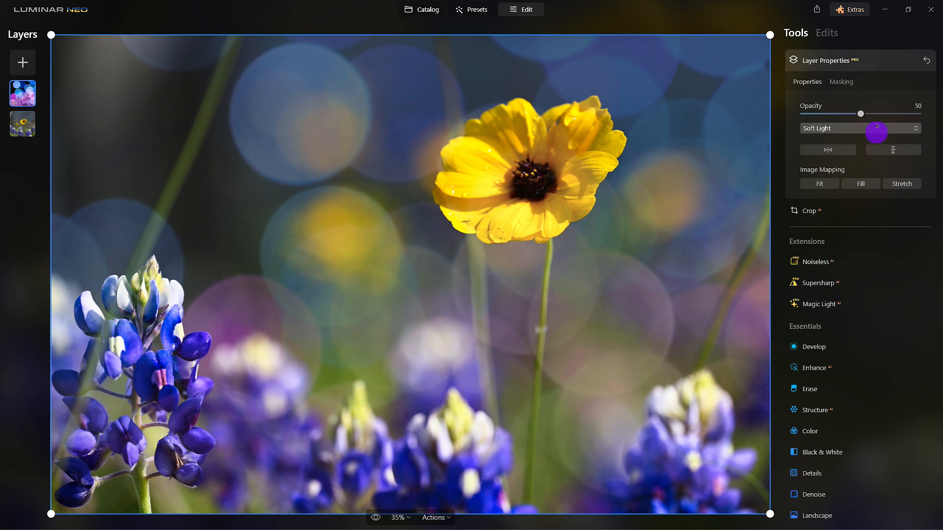
left_click_drag(860, 114, 822, 120)
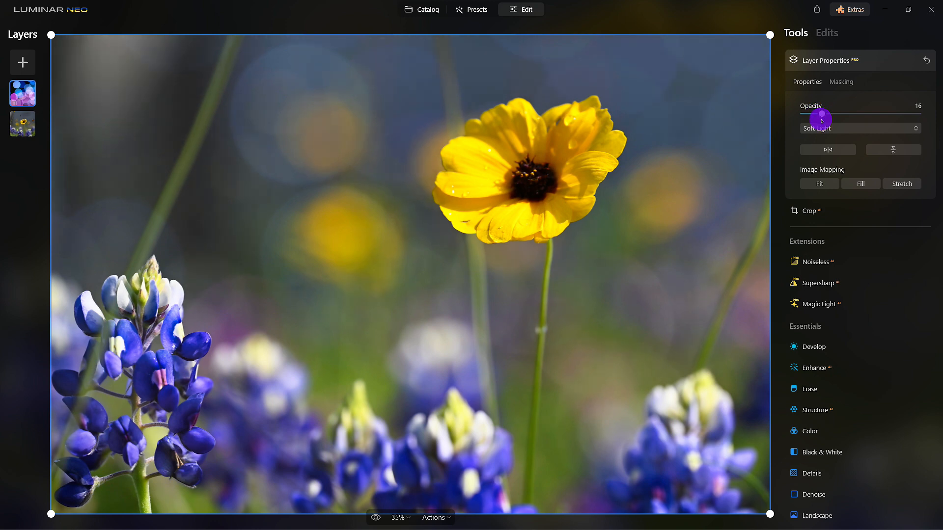
Step: Move and enlarge the bokeh layer so its circles shift toward the upper left while still covering the photo
left_click_drag(347, 224, 252, 219)
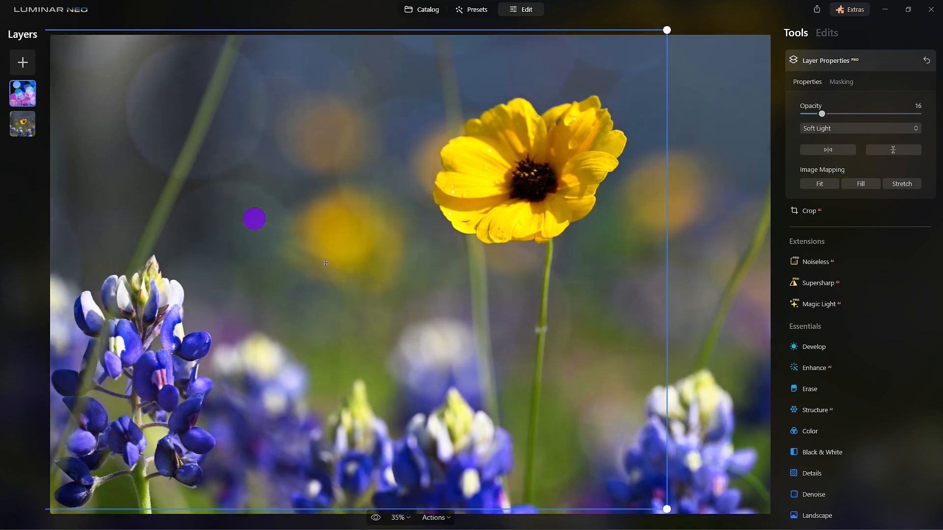
left_click_drag(666, 510, 772, 513)
left_click_drag(527, 345, 525, 348)
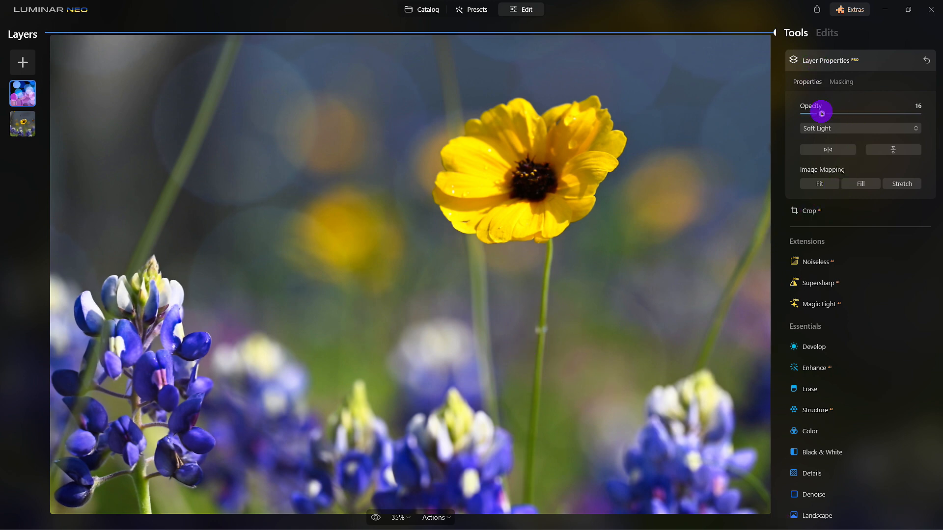
left_click(821, 62)
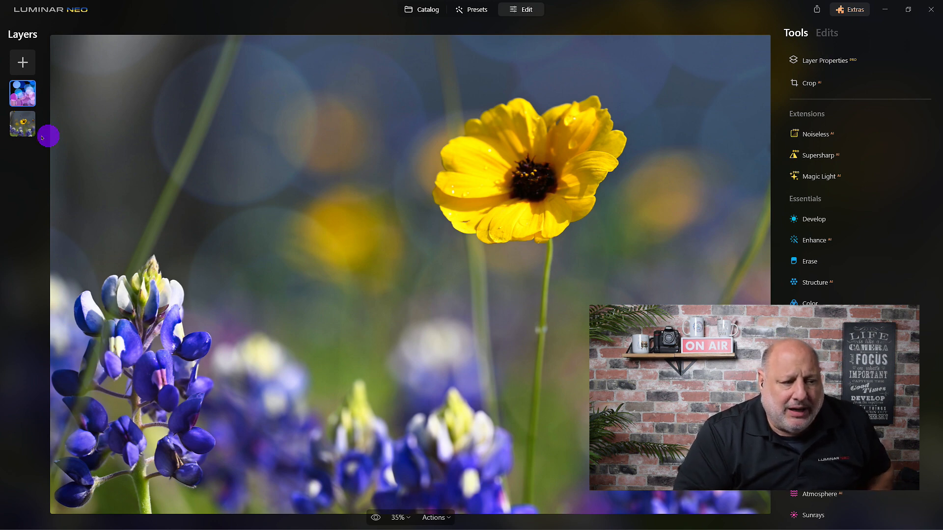
Step: Remove the bokeh layer from the photo
right_click(28, 93)
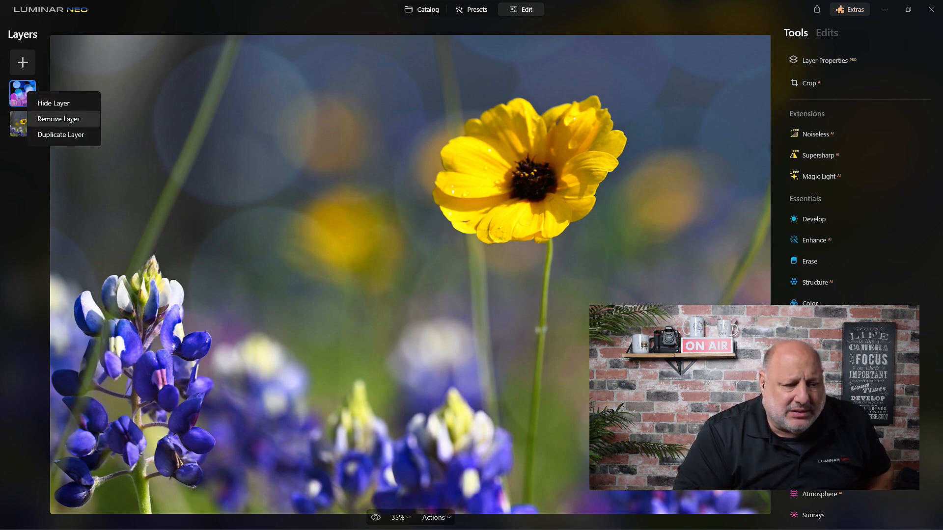
left_click(71, 118)
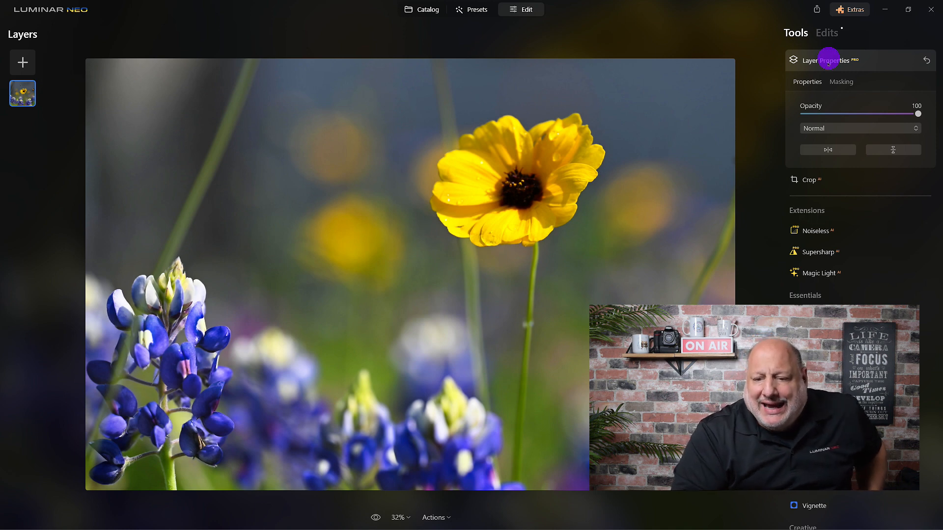
Step: Preview the Favorites presets Dynamic Result, Clear & Sharp, Iconic, Soulful and Edinburgh on the flower photo
left_click(482, 14)
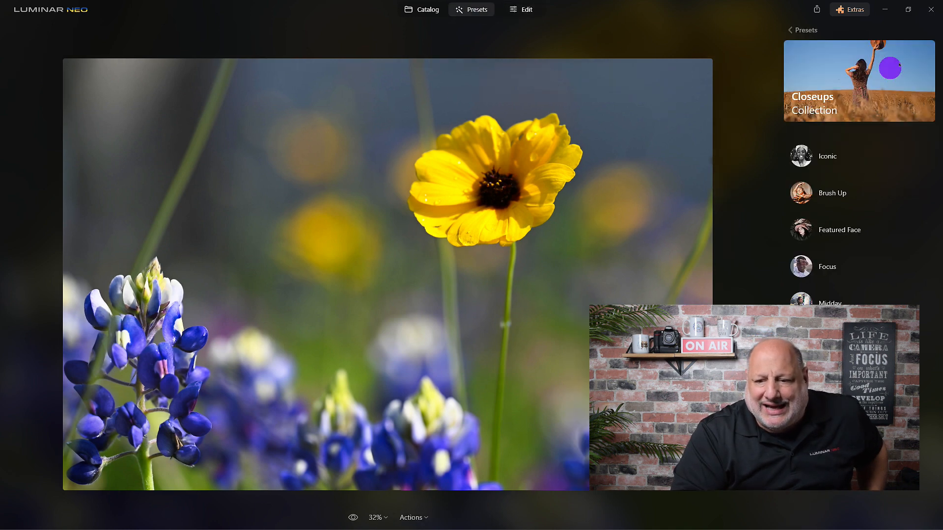
left_click(792, 30)
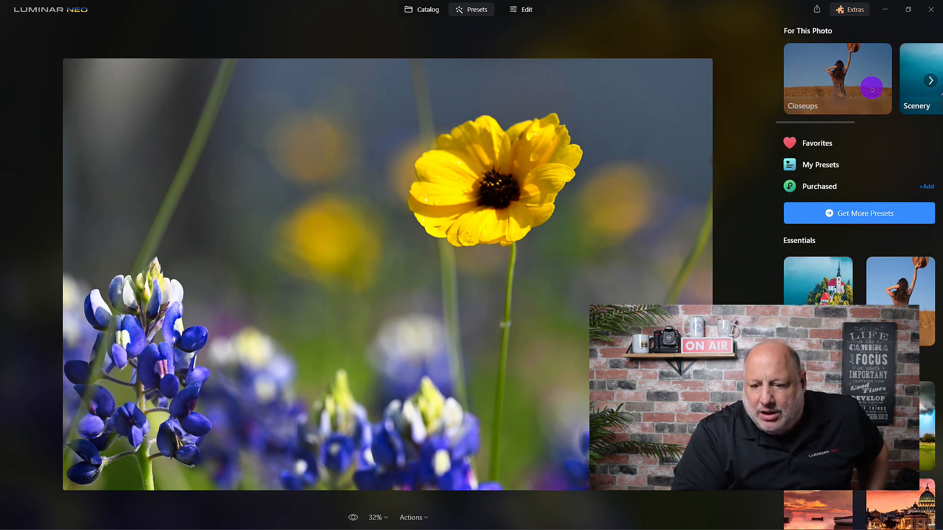
left_click(828, 145)
left_click(846, 107)
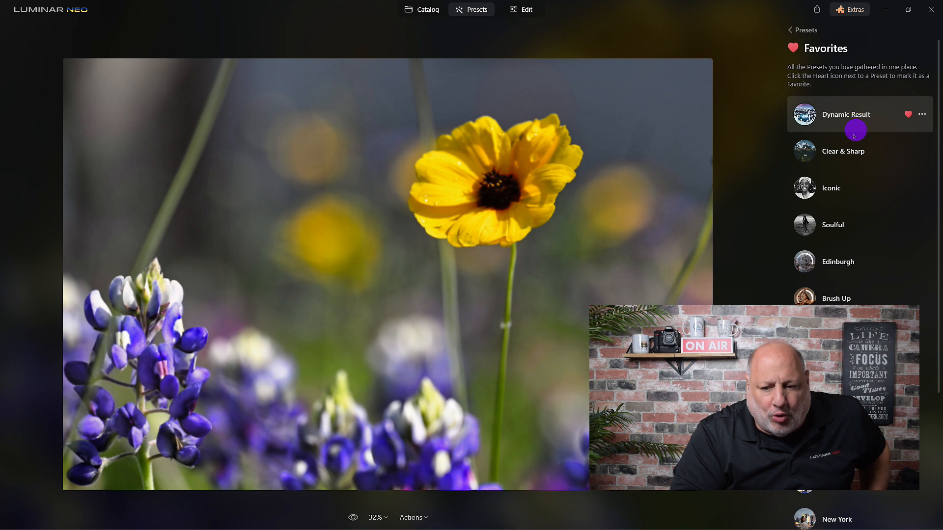
left_click(847, 153)
left_click(837, 190)
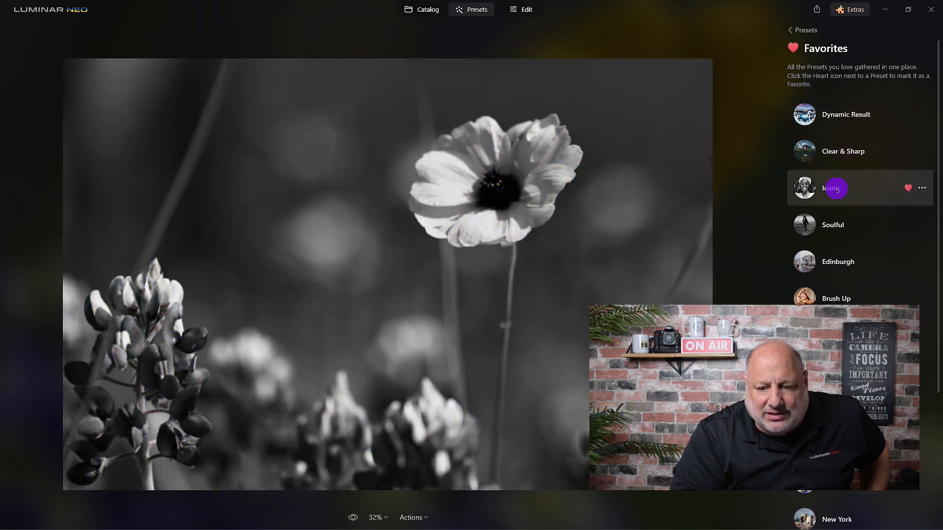
left_click(830, 220)
left_click(838, 261)
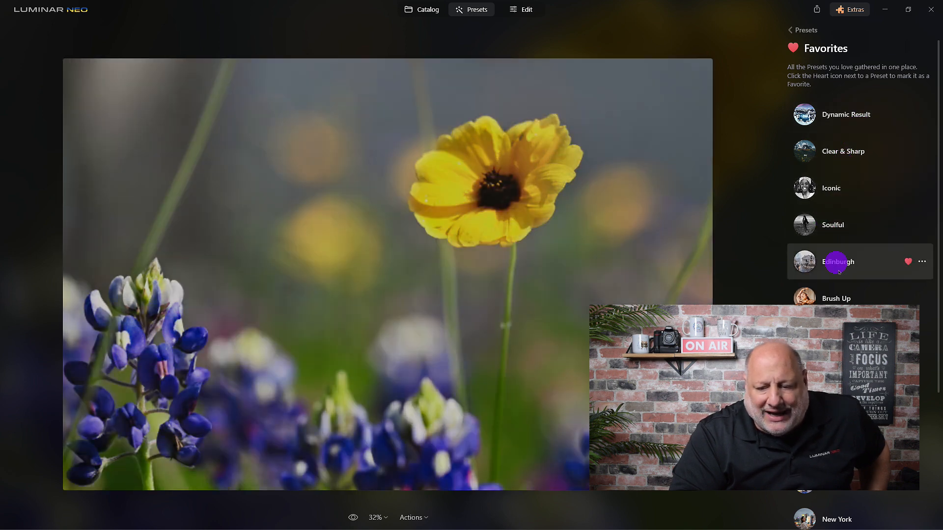
Step: Apply the Brush Up preset from Favorites and compare the photo before and after
left_click(837, 299)
left_click(836, 261)
left_click(835, 299)
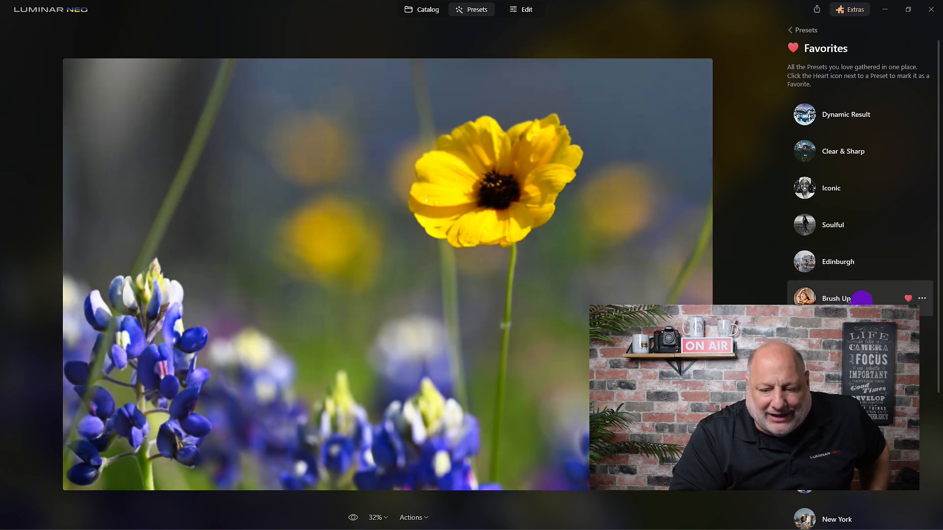
left_click(842, 299)
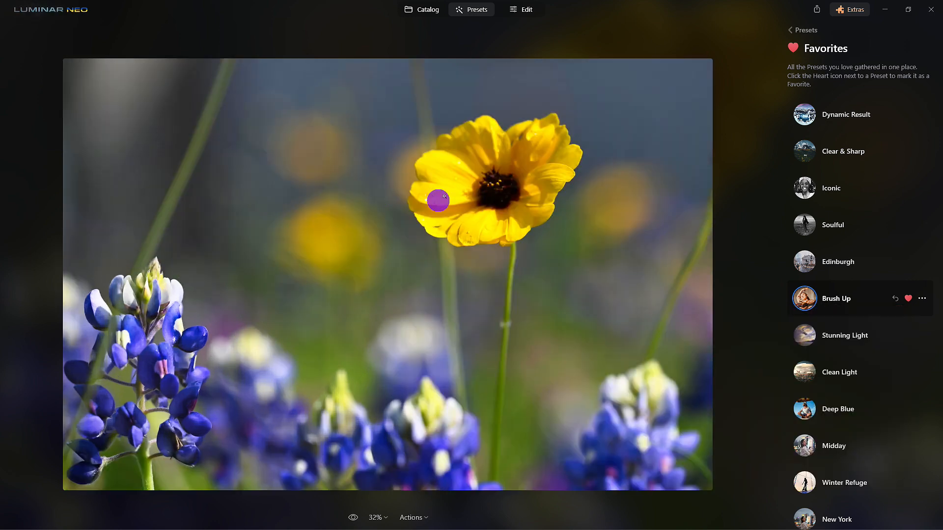
left_click(353, 518)
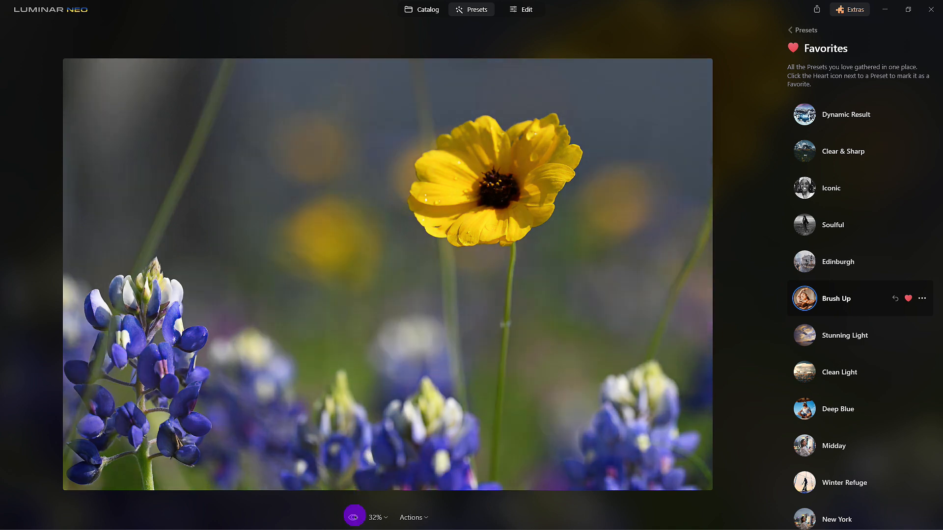
left_click(353, 517)
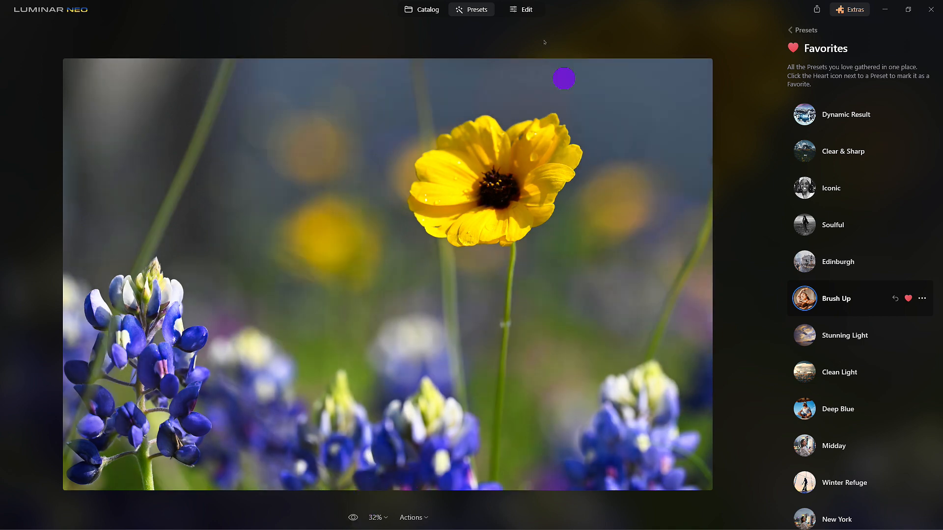
Step: Open the photo for editing and add the blue and pink bokeh image from My Images as a new layer
left_click(523, 8)
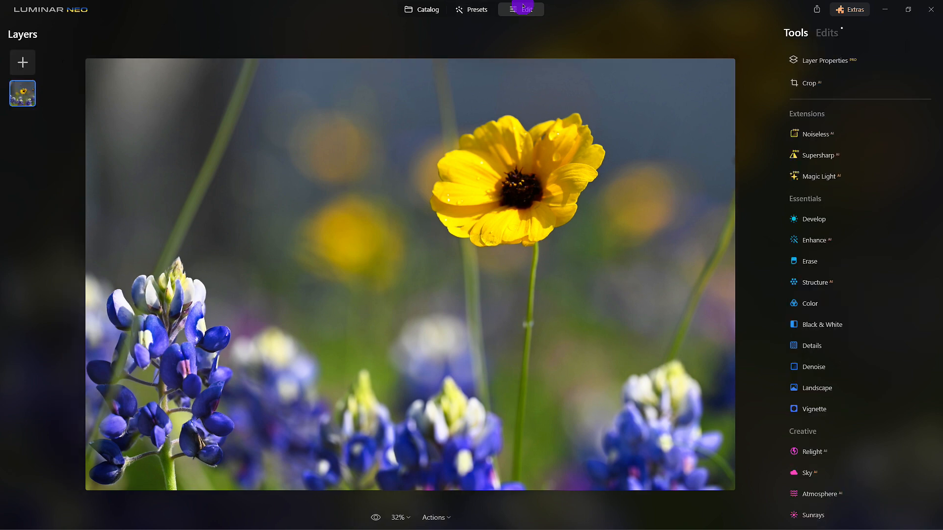
left_click(24, 65)
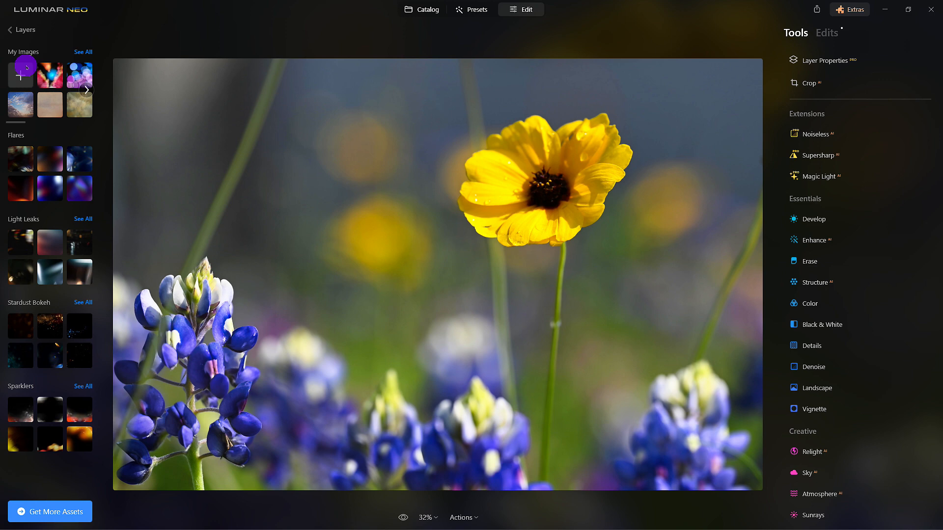
left_click(83, 52)
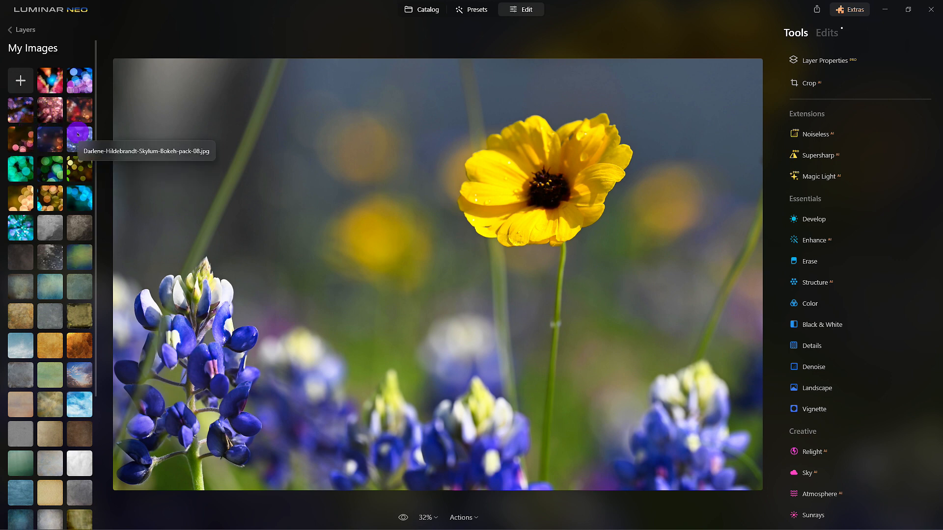
left_click(86, 83)
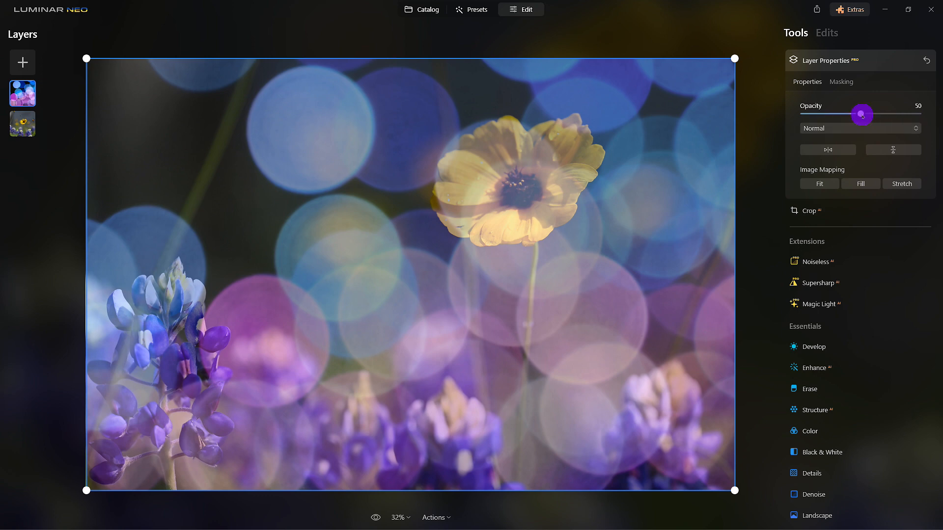
Step: Set the bokeh layer's opacity to 34 and its blend mode to Overlay
left_click_drag(862, 117, 844, 117)
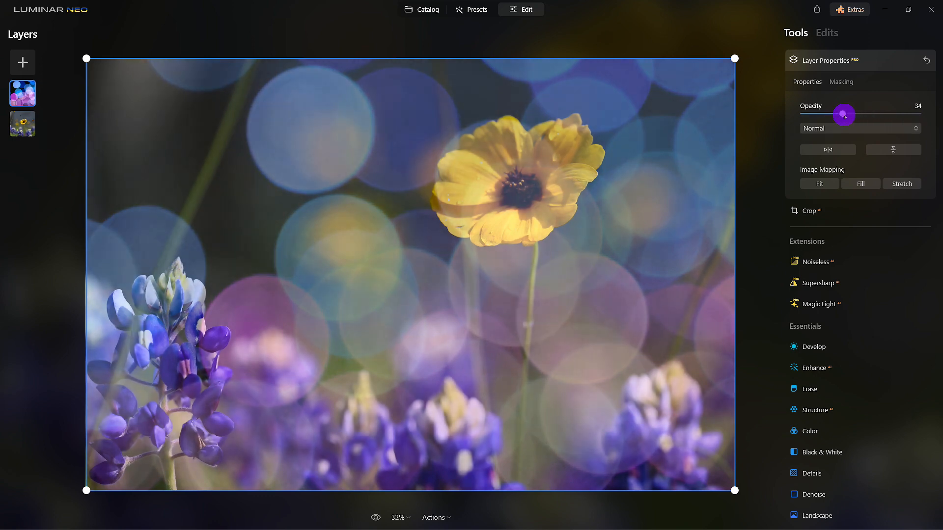
left_click(848, 130)
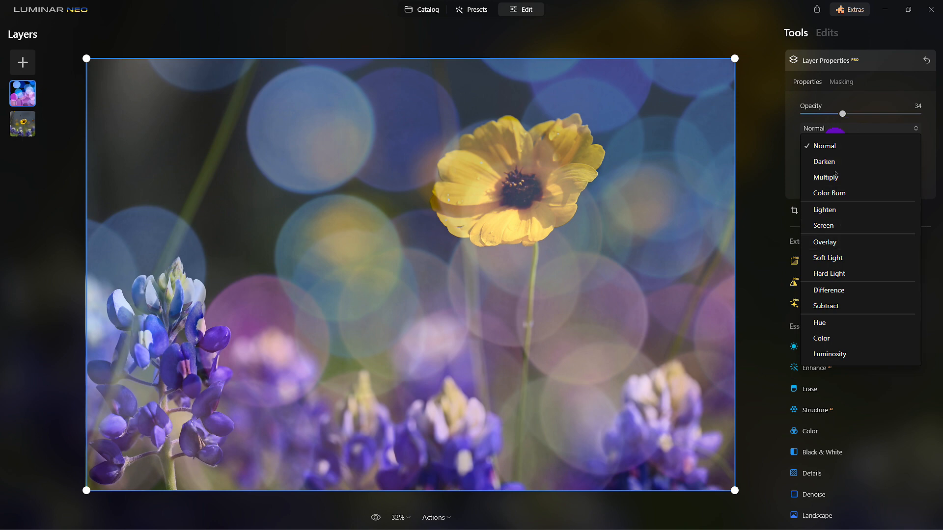
left_click(846, 242)
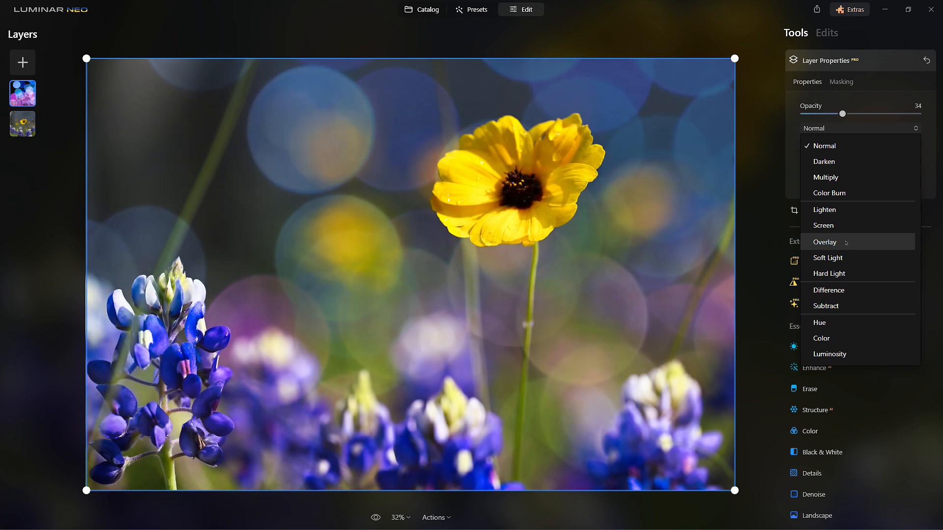
Step: Change the bokeh layer's blend mode to Soft Light and set its opacity to 14
left_click(857, 128)
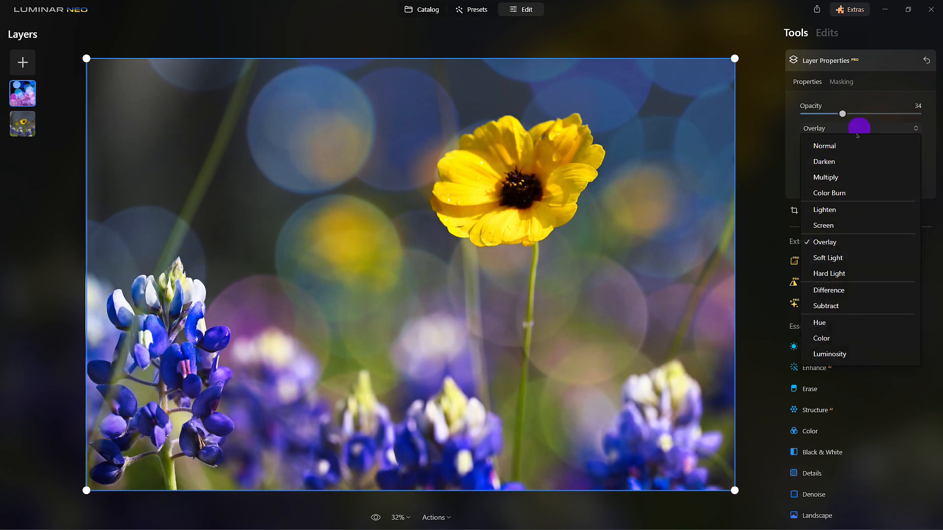
left_click(836, 259)
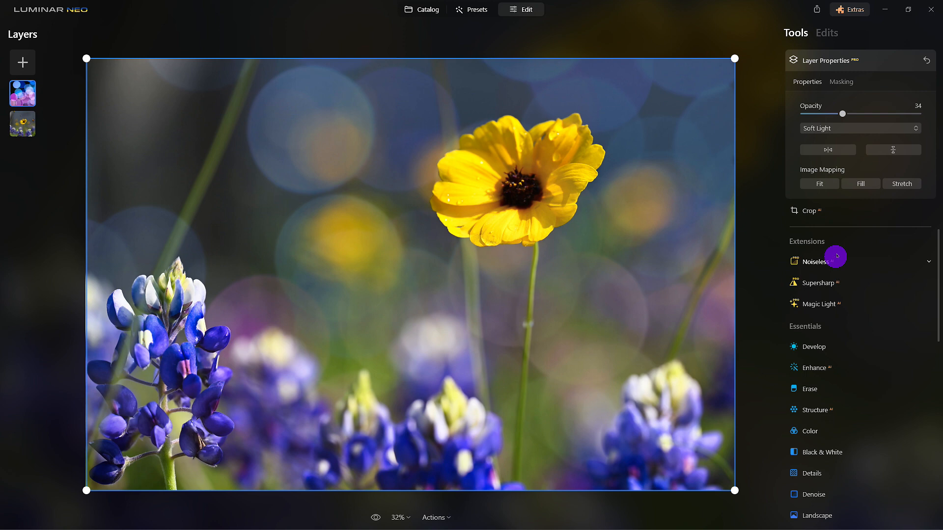
left_click(827, 184)
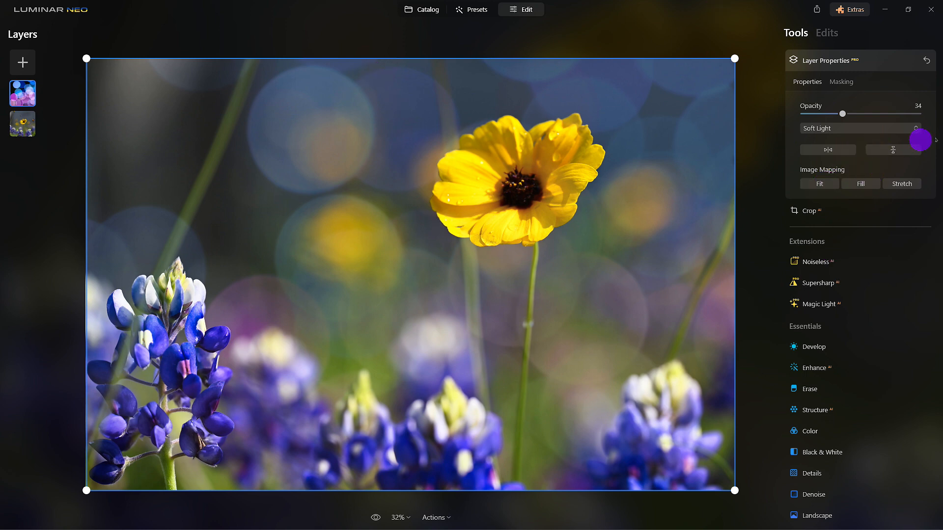
left_click_drag(842, 113, 814, 115)
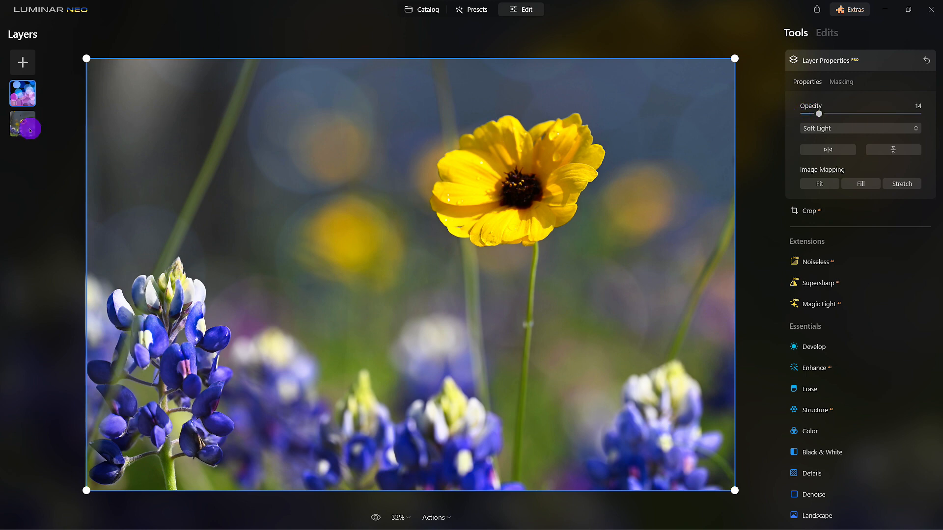
Step: On the flower photo layer, erase the blurred stem rising above the left bluebonnet using a size 56 Erase brush
left_click(29, 129)
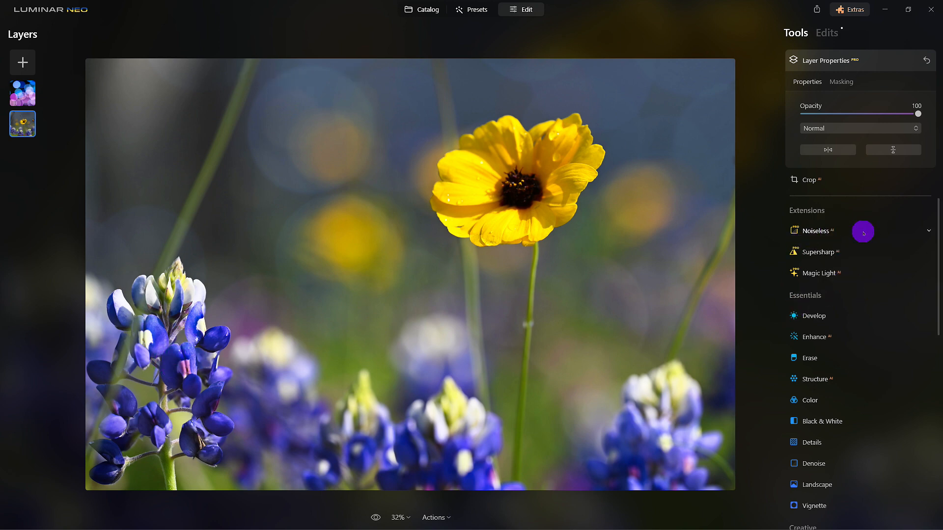
left_click(815, 358)
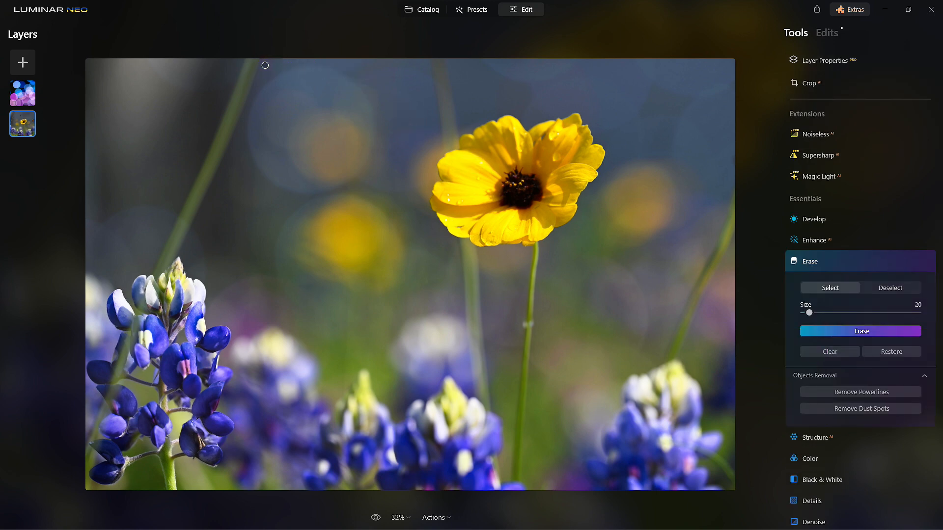
scroll(245, 63, "up", 4)
scroll(246, 58, "down", 1)
left_click_drag(249, 61, 168, 246)
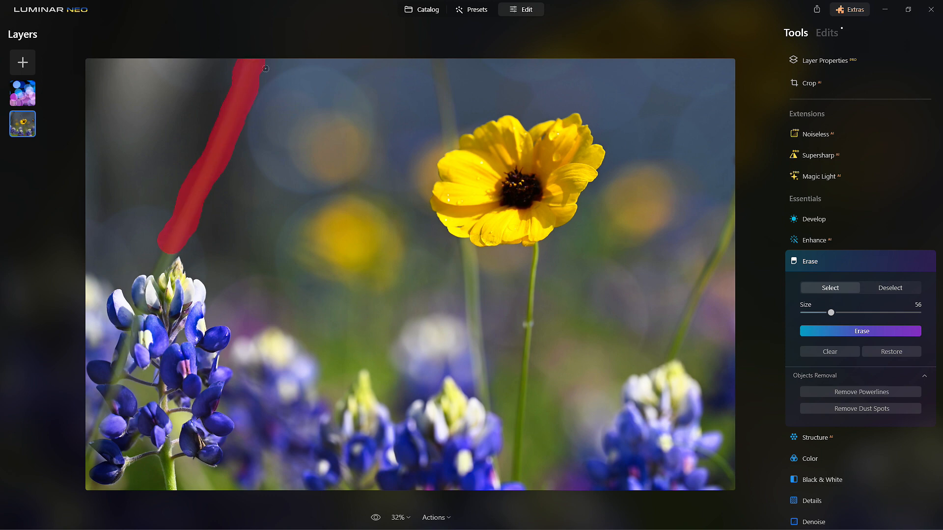
left_click(857, 331)
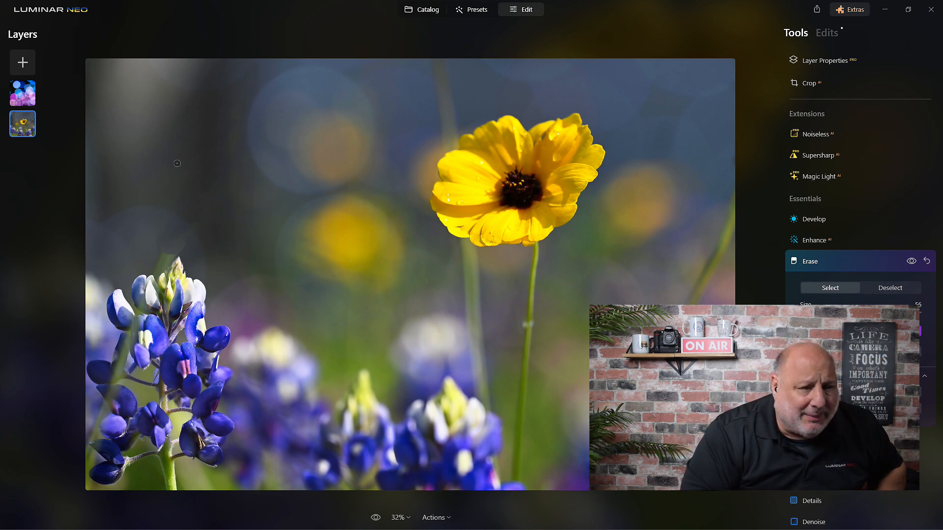
Step: Erase the leftover stem stub beside the left bluebonnet's tip with a smaller brush
scroll(168, 295, "up", 3)
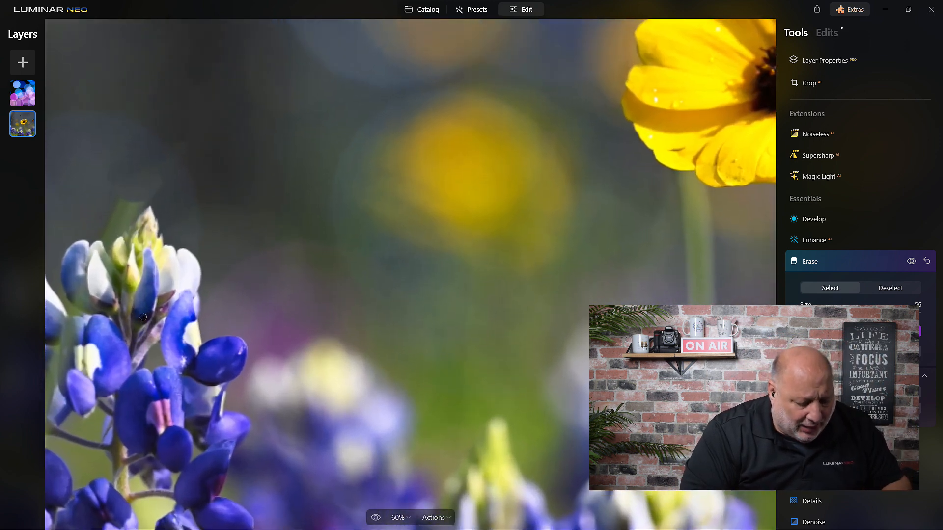
left_click_drag(245, 264, 324, 290)
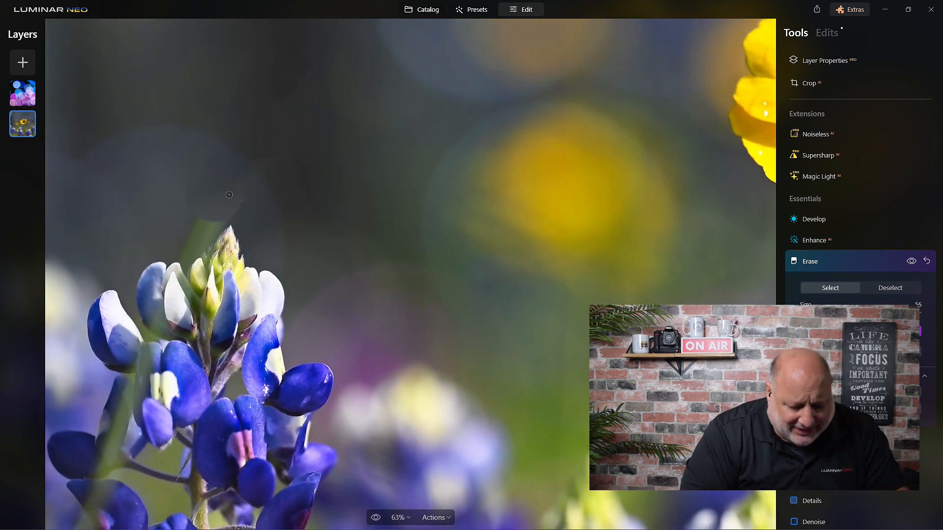
key("[")
mouse_move(231, 210)
left_mouse_down()
mouse_move(197, 223)
mouse_move(184, 252)
mouse_move(207, 229)
left_mouse_up()
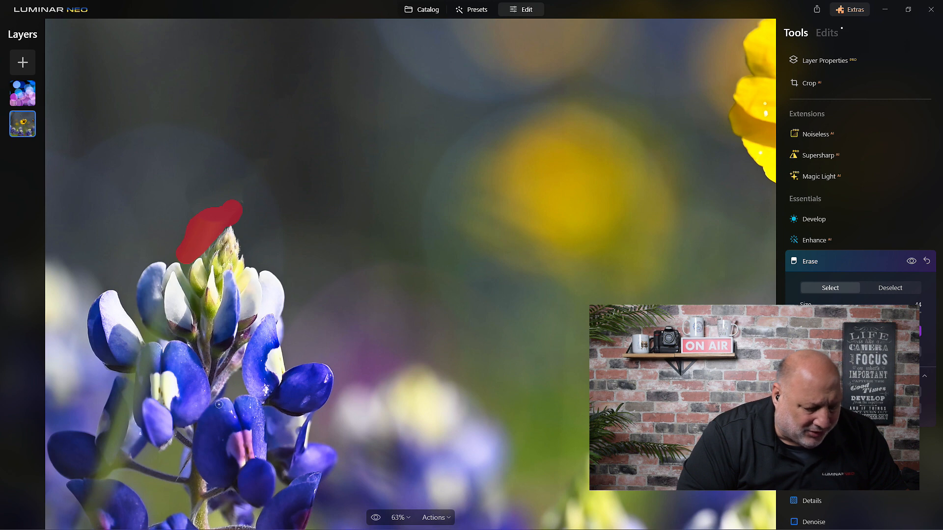
scroll(220, 401, "down", 3)
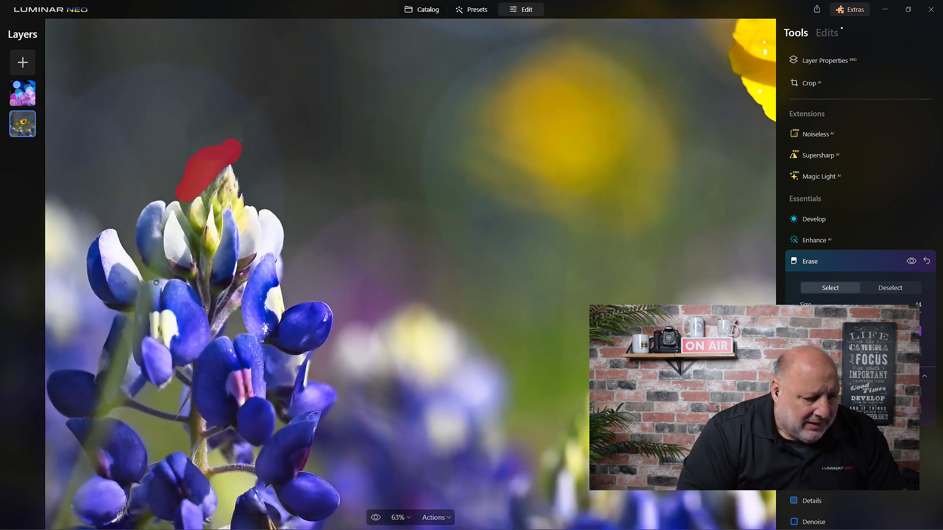
Step: Try to erase the blurred stem crossing the left bluebonnet's petals, repeating with a larger brush
left_click_drag(139, 296, 50, 528)
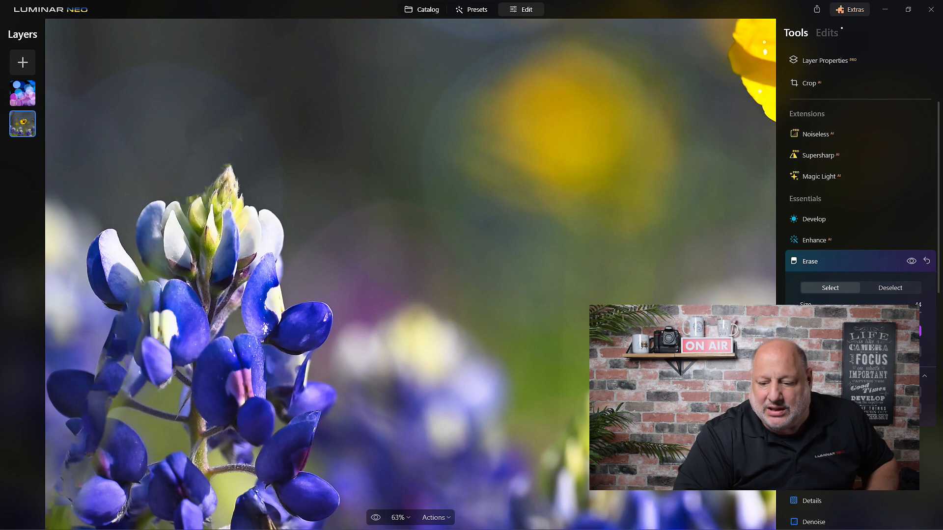
key("bracketright")
key("bracketright")
key("bracketright")
key("bracketright")
key("bracketright")
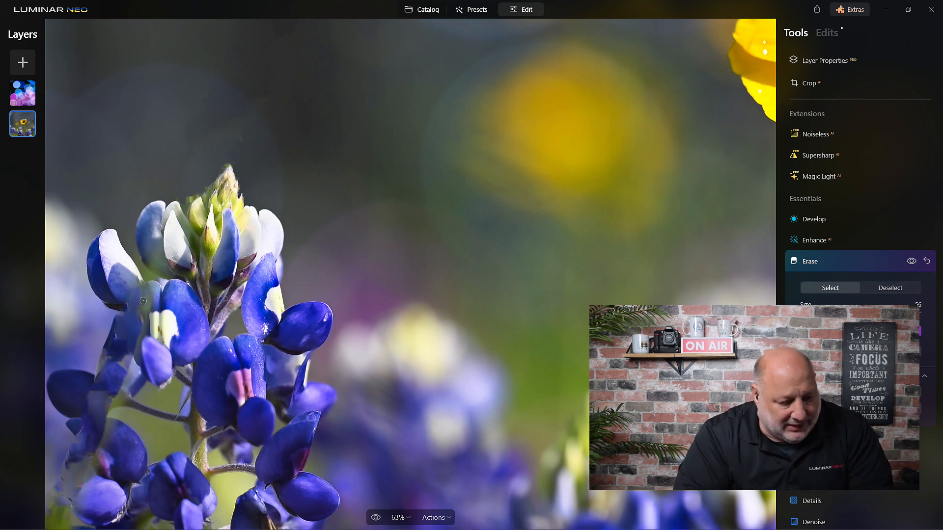
key("bracketright")
mouse_move(142, 315)
left_mouse_down()
mouse_move(67, 460)
mouse_move(54, 508)
mouse_move(79, 525)
left_mouse_up()
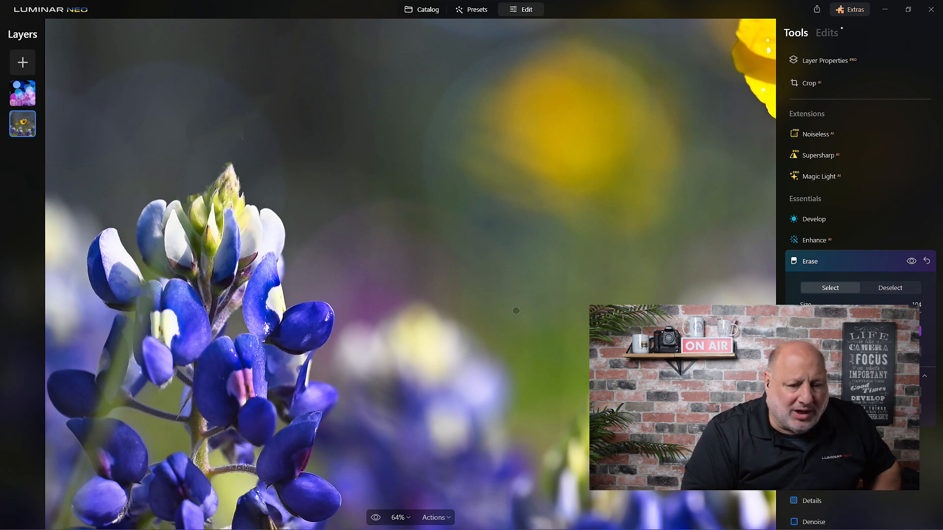
scroll(531, 304, "down", 3)
scroll(532, 304, "down", 2)
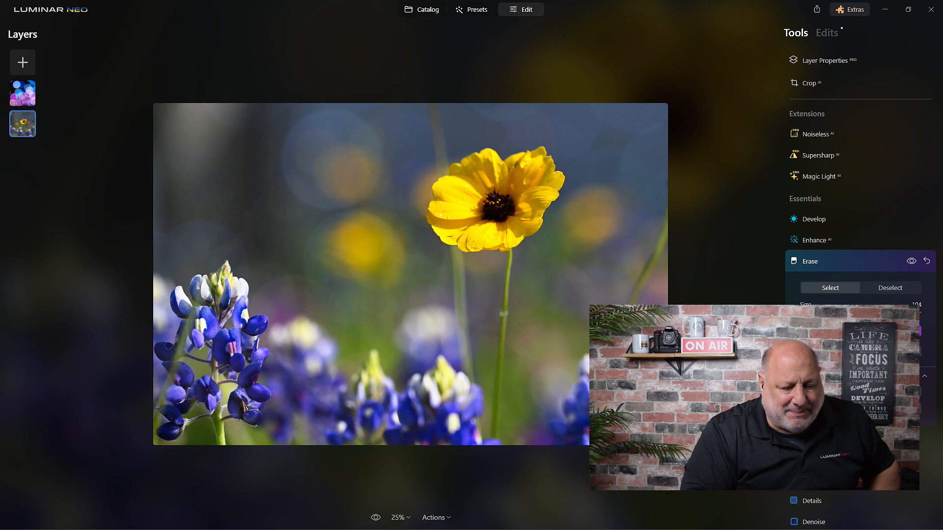
left_click(831, 261)
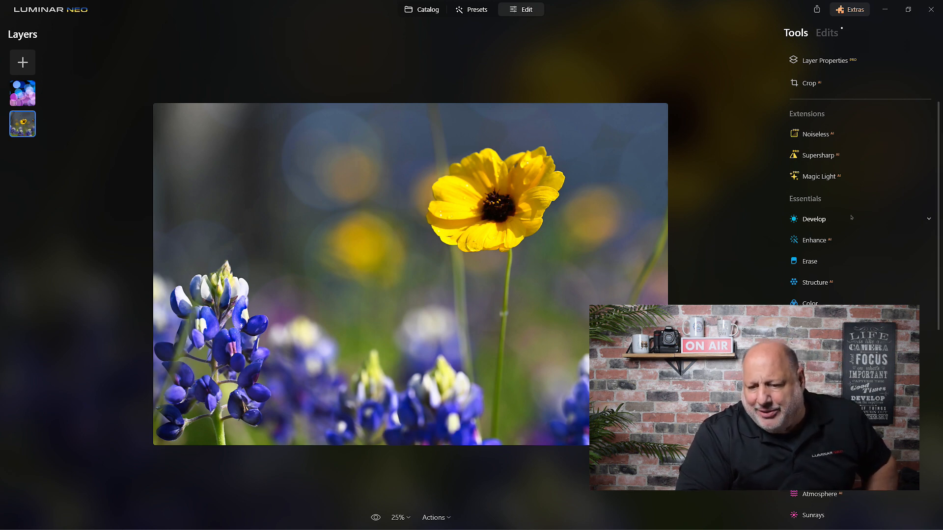
Step: Apply Structure with Amount -100 and Boost 97, limited to the left bluebonnet by an inverted radial gradient mask
left_click(831, 282)
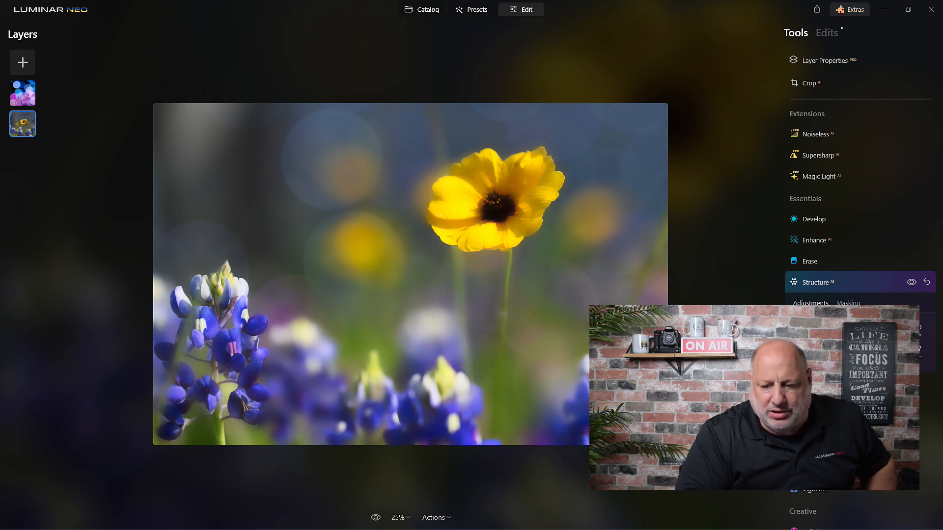
left_click(848, 303)
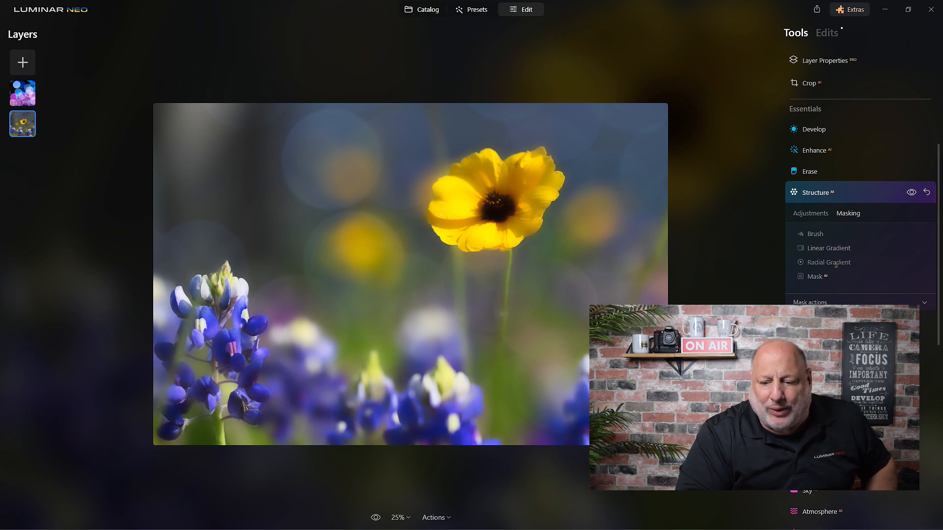
left_click(835, 263)
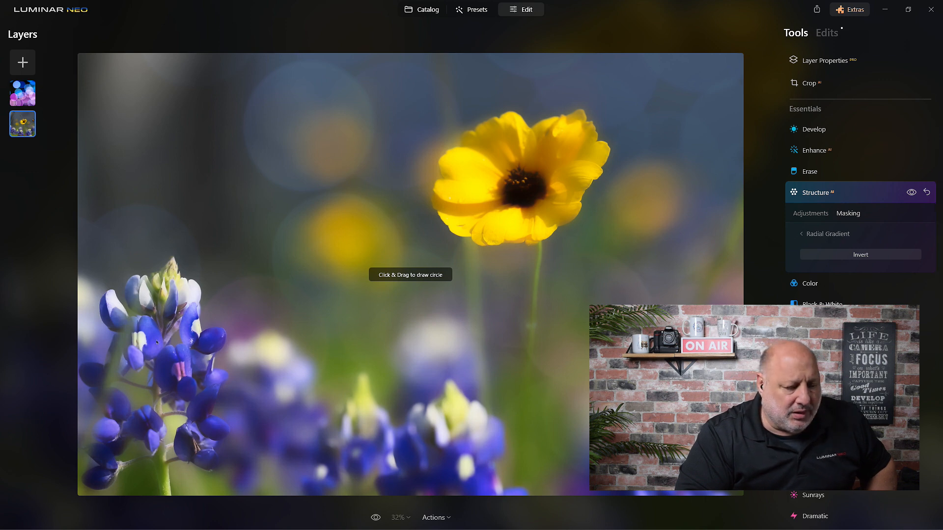
left_click_drag(143, 345, 192, 376)
left_click_drag(142, 345, 167, 370)
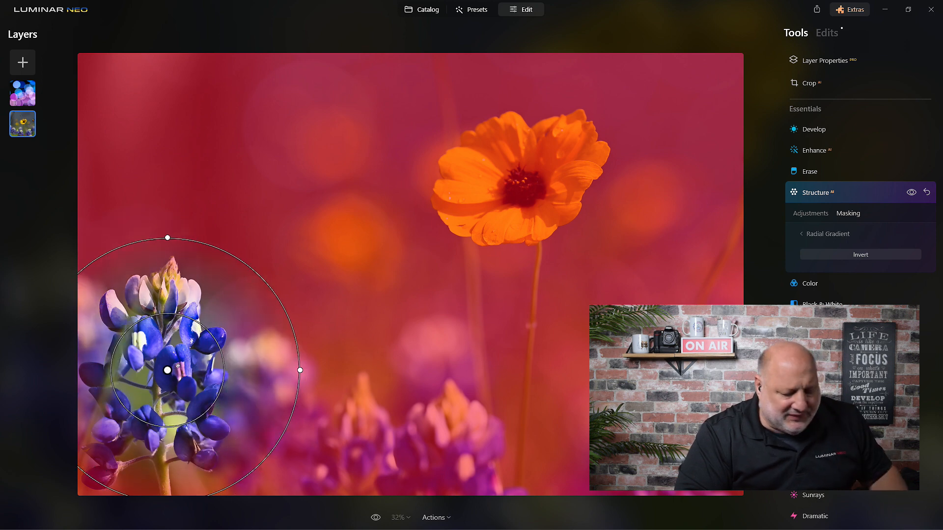
left_click(860, 254)
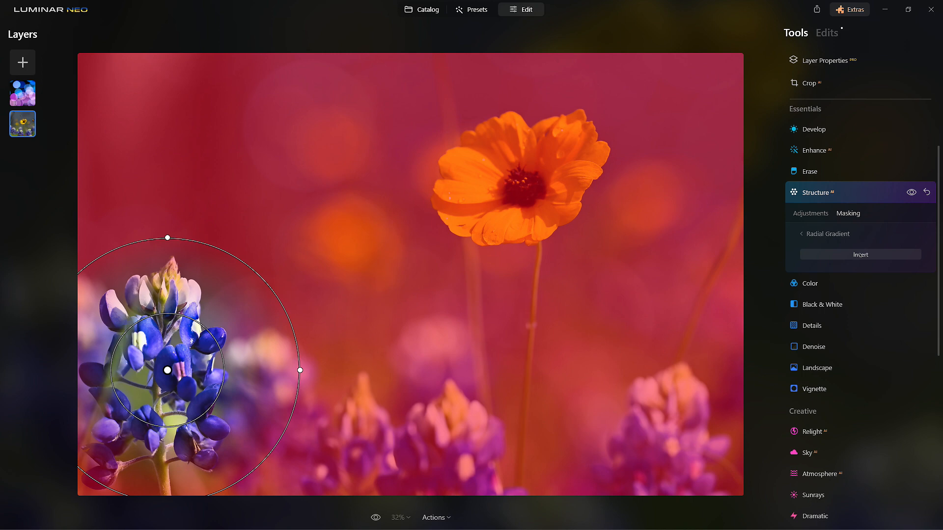
left_click(860, 255)
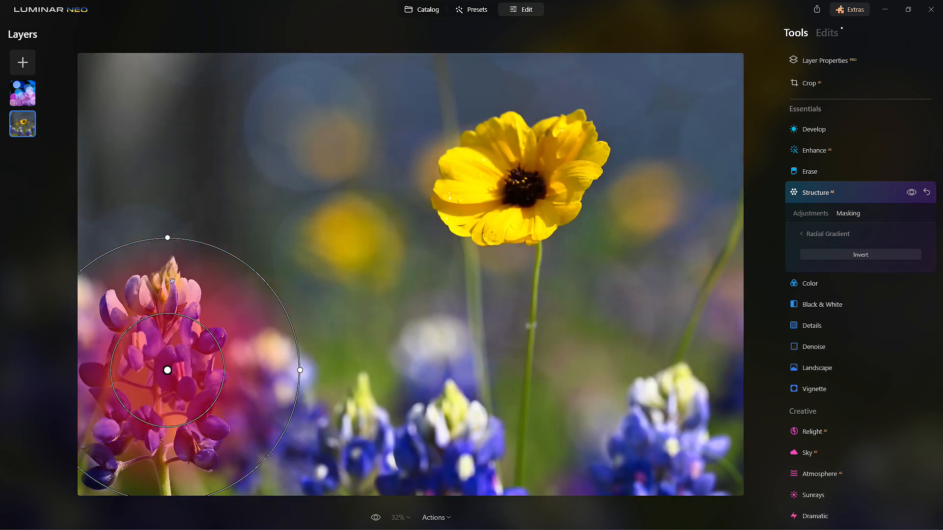
Step: Shift the radial mask's center up and left on the bluebonnet and enlarge it into a wider, taller ellipse
left_click_drag(168, 371, 161, 365)
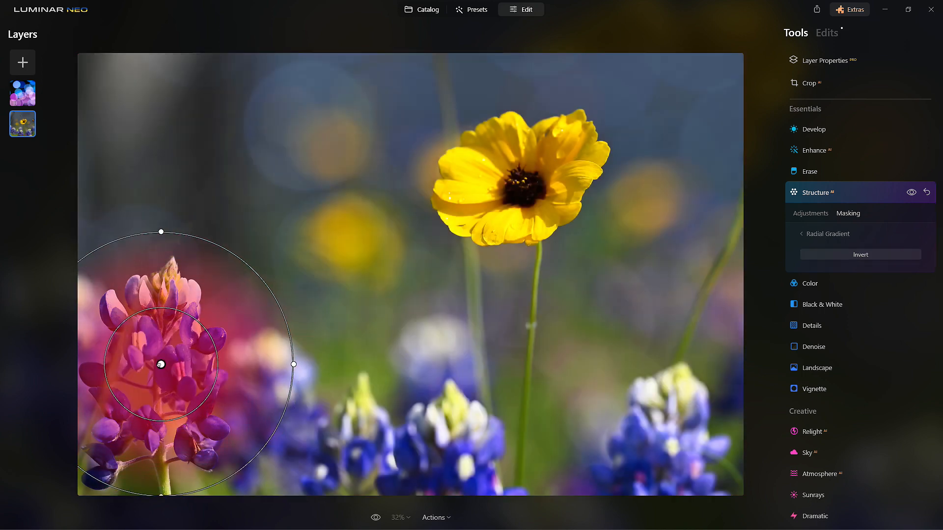
left_click_drag(294, 364, 325, 365)
left_click_drag(156, 230, 171, 213)
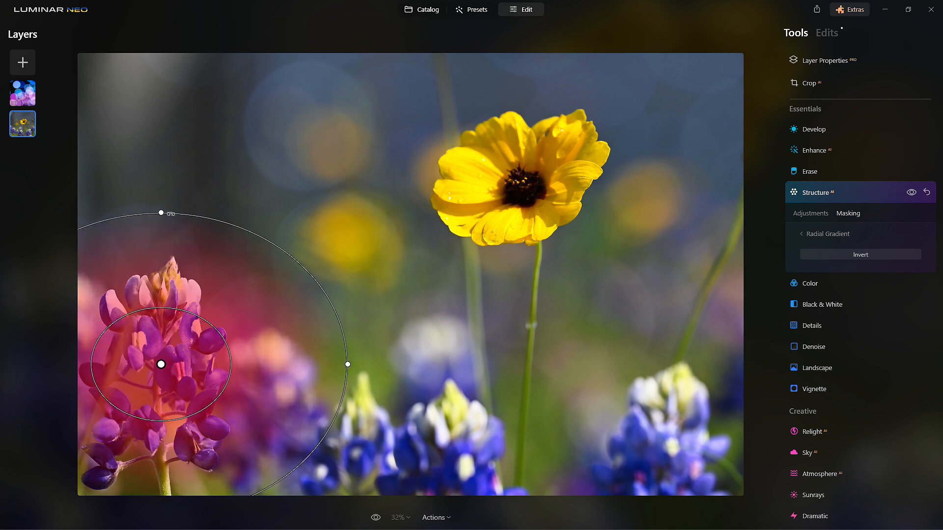
left_click(846, 191)
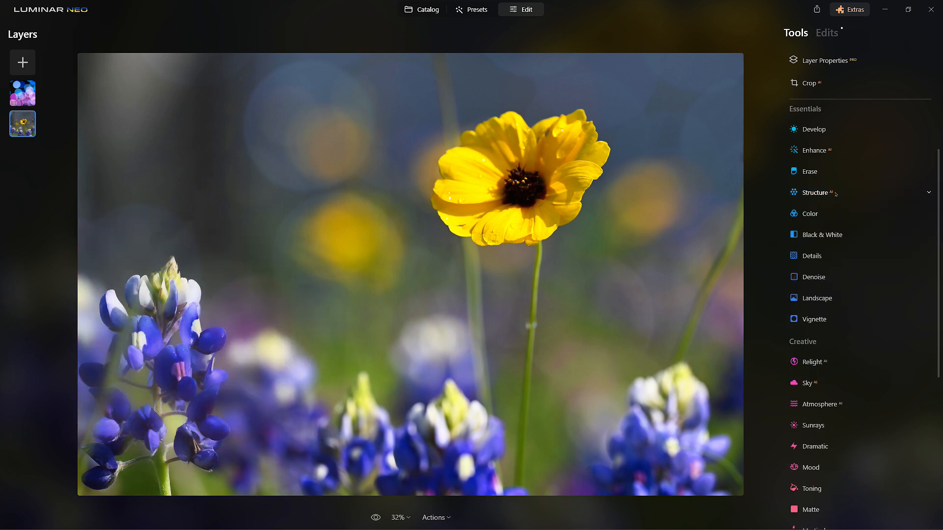
Step: Compare the photo with and without the latest Structure edit
left_click(827, 33)
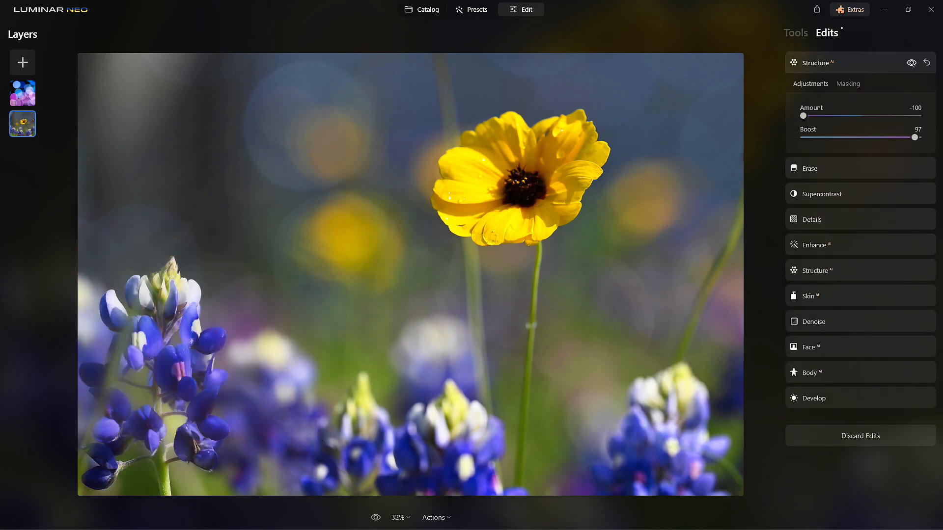
left_click(911, 62)
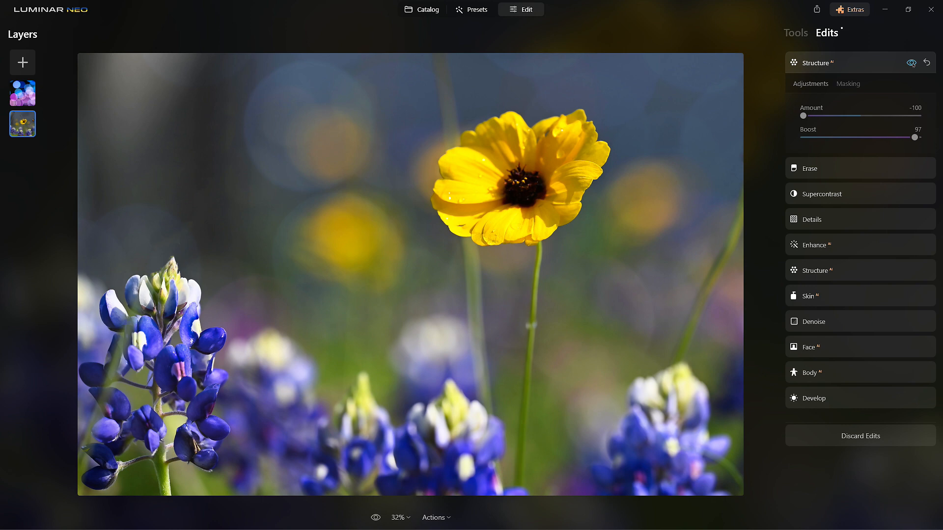
left_click(912, 63)
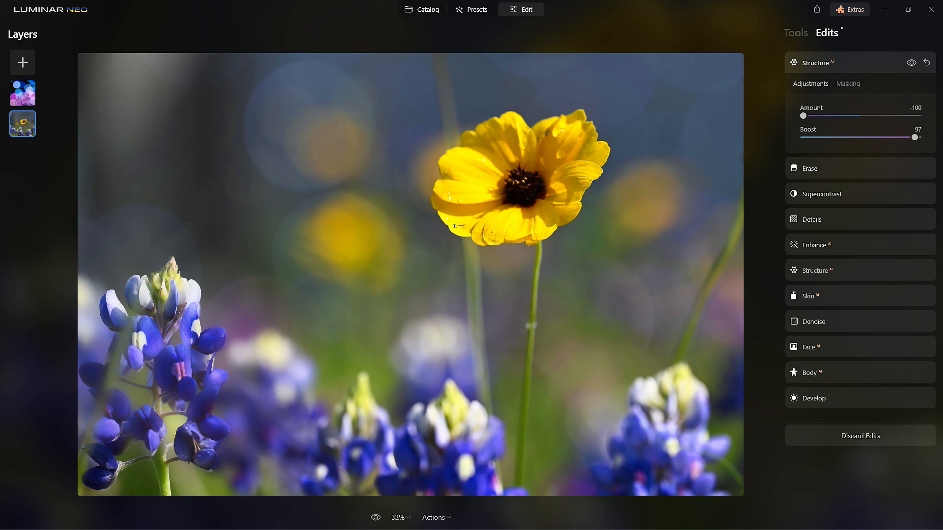
left_click(806, 69)
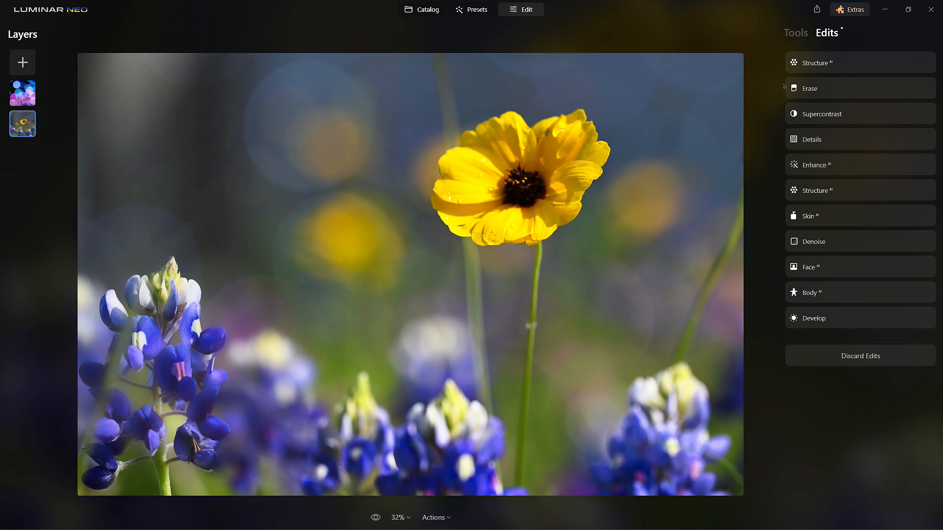
Step: Darken the photo's outer edges with the Dodge & Burn Darken brush at size 208
left_click(795, 33)
scroll(870, 387, "down", 5)
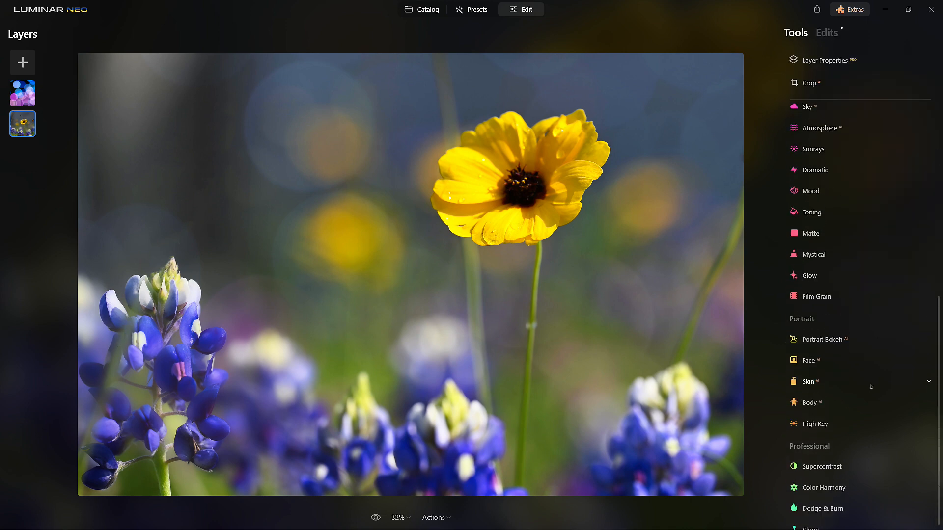
left_click(832, 499)
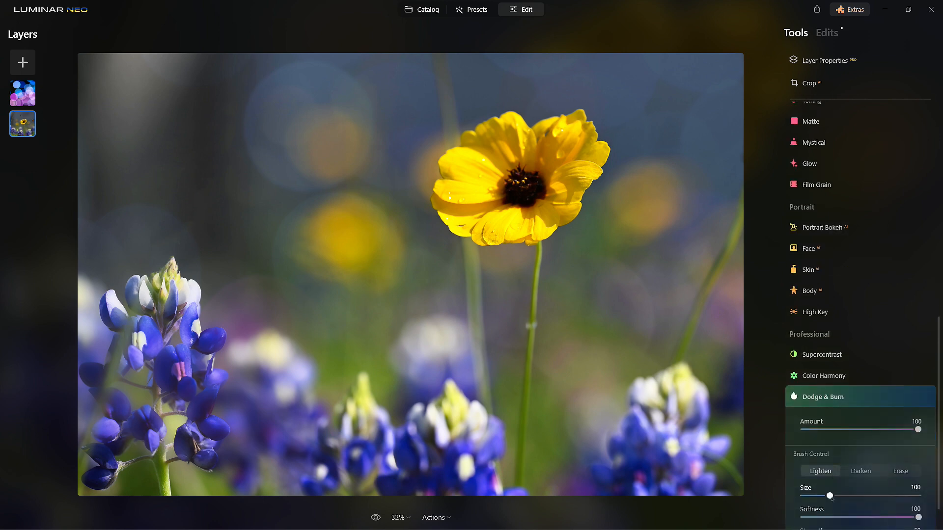
left_click(864, 427)
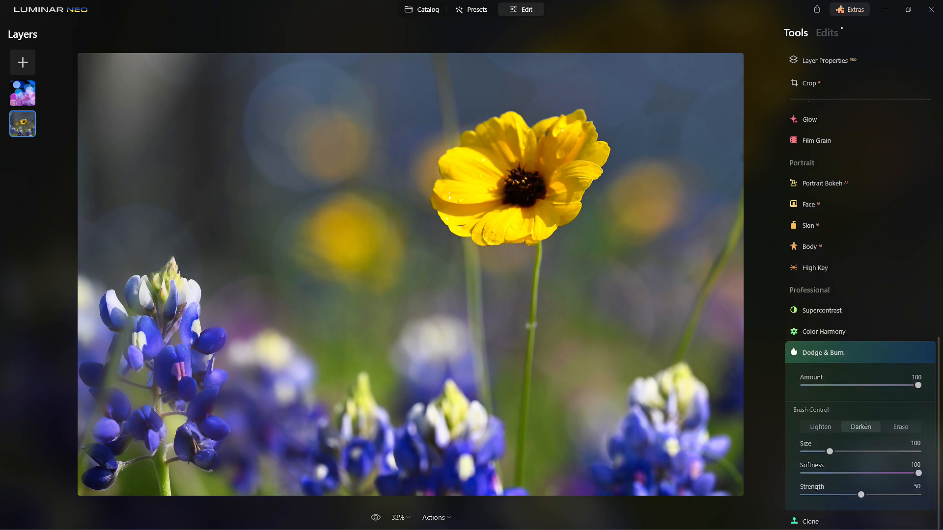
key("bracketright")
key("bracketright")
key("bracketright")
key("bracketright")
key("bracketright")
key("bracketright")
key("bracketright")
key("bracketright")
key("bracketright")
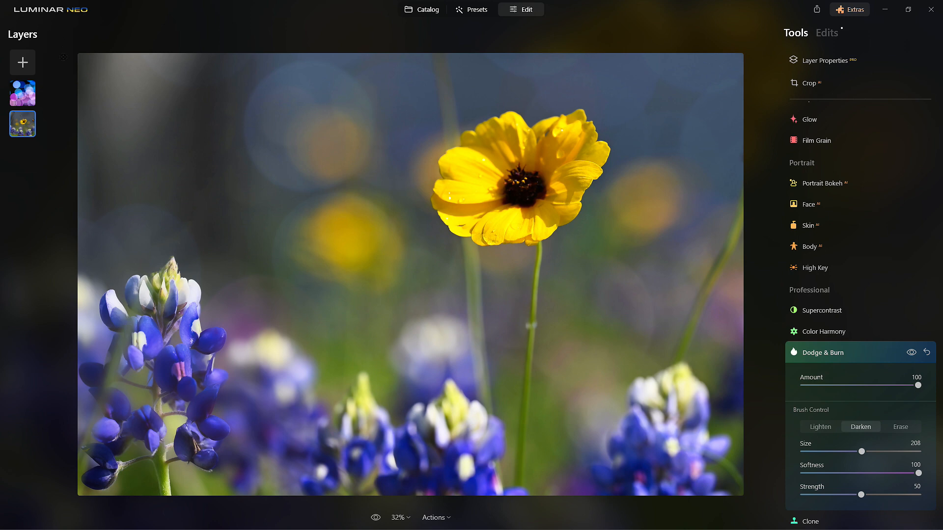
mouse_move(59, 126)
left_mouse_down()
mouse_move(74, 246)
mouse_move(74, 491)
mouse_move(231, 467)
mouse_move(717, 467)
left_mouse_up()
mouse_move(714, 398)
left_mouse_down()
mouse_move(711, 192)
mouse_move(733, 47)
mouse_move(395, 22)
mouse_move(124, 19)
mouse_move(80, 23)
mouse_move(59, 51)
left_mouse_up()
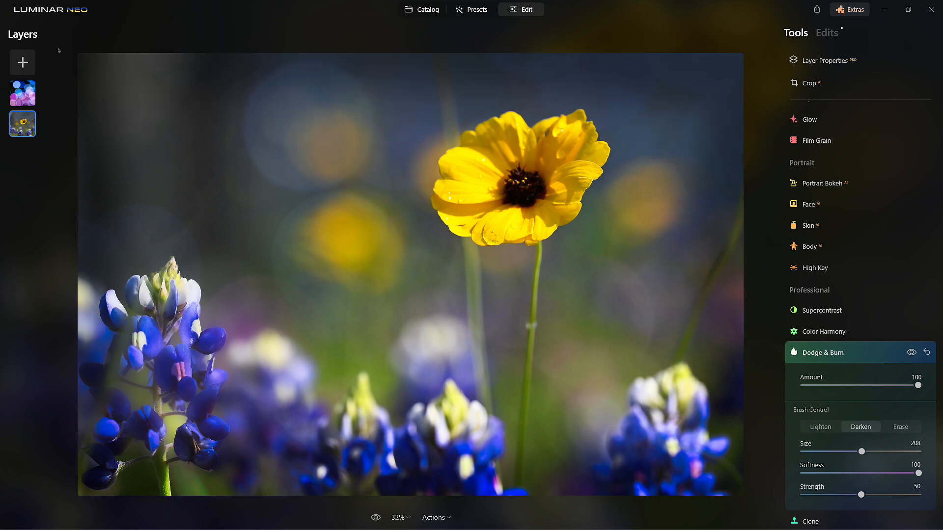
Step: Reduce the Dodge & Burn Amount to 37 and set the brush Strength to 63
left_click_drag(918, 385, 755, 379)
mouse_move(840, 385)
left_mouse_down()
mouse_move(890, 385)
mouse_move(835, 386)
mouse_move(844, 392)
left_mouse_up()
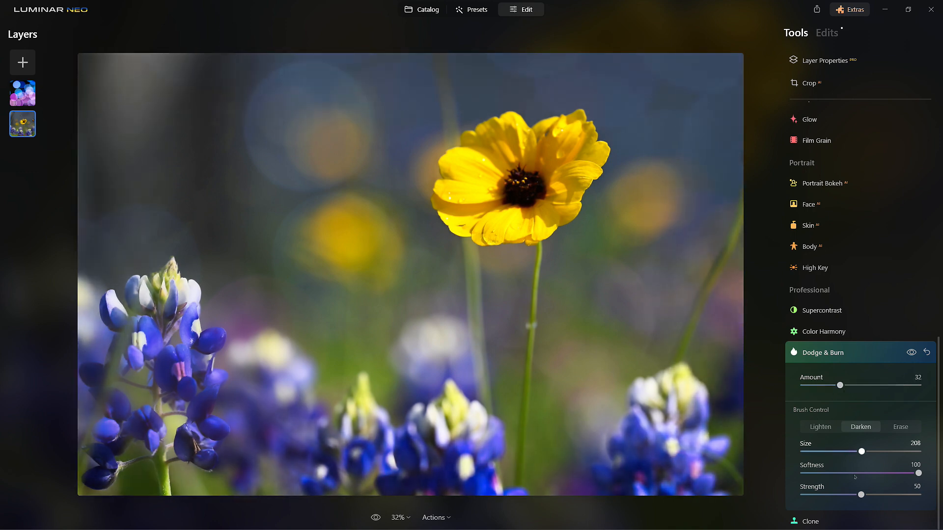
left_click_drag(861, 495, 875, 495)
left_click(844, 386)
mouse_move(846, 388)
left_mouse_down()
mouse_move(879, 385)
mouse_move(820, 388)
mouse_move(850, 392)
left_mouse_up()
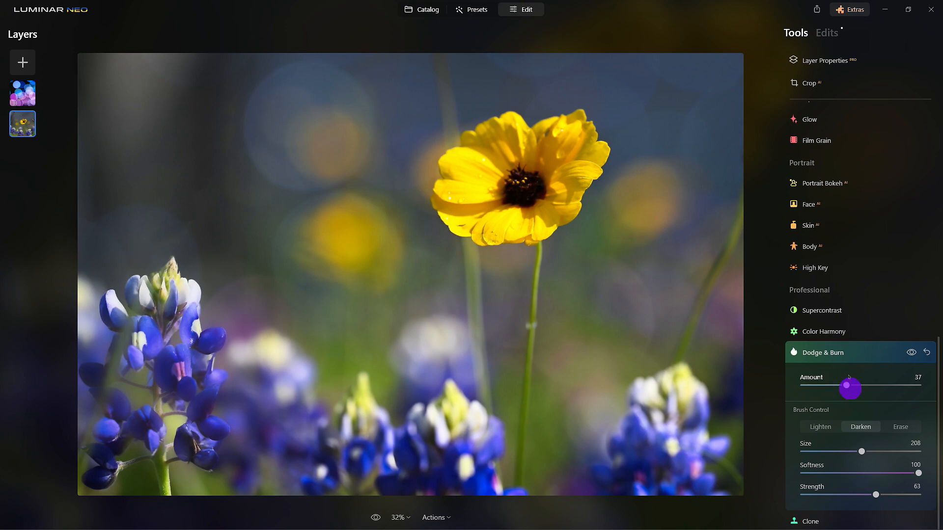
left_click(853, 354)
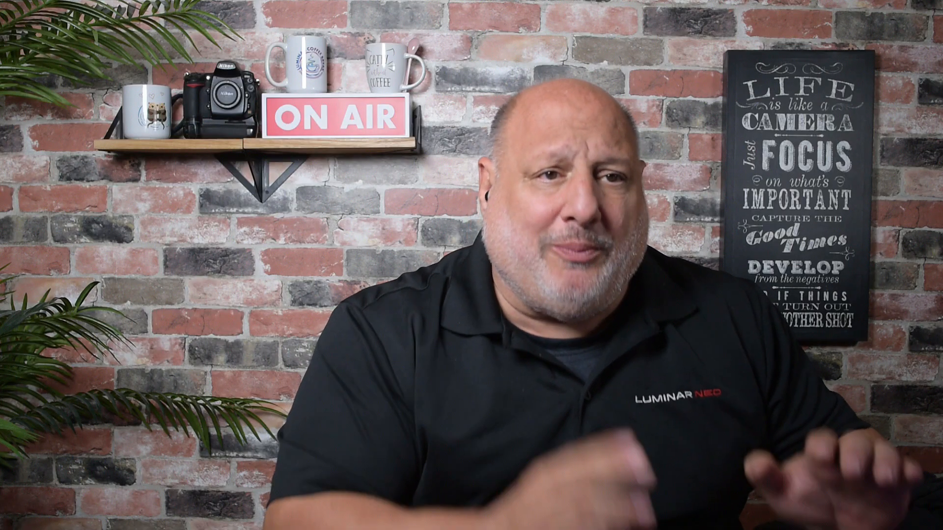